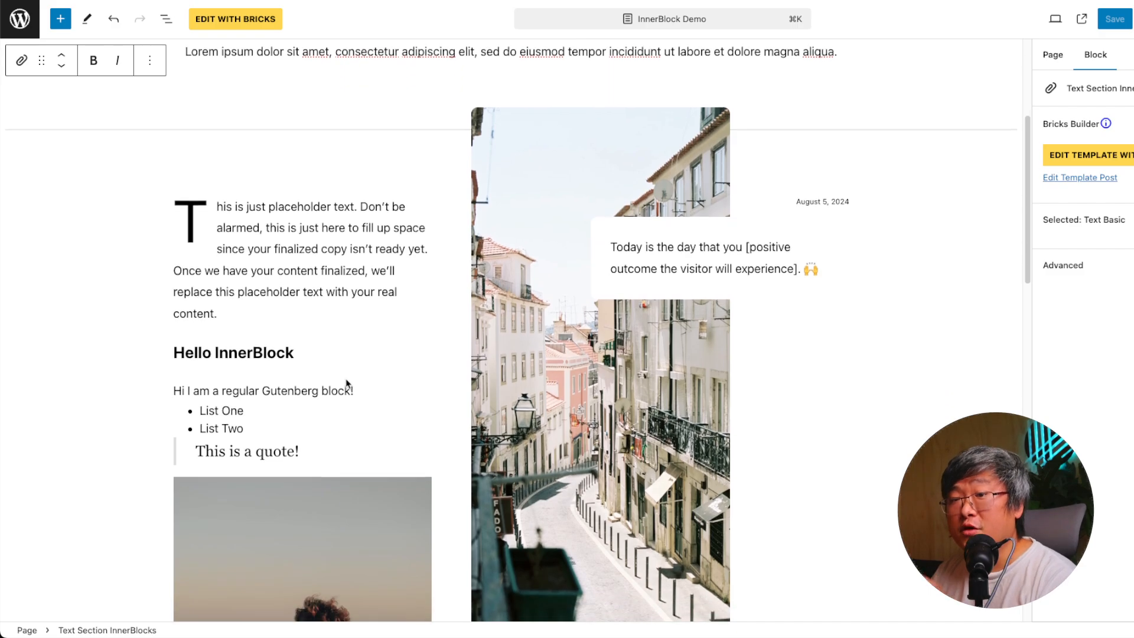
Examine the heading, paragraph, list, quote and image blocks inside the Text Section InnerBlocks section, and the statement text beside them
click(282, 236)
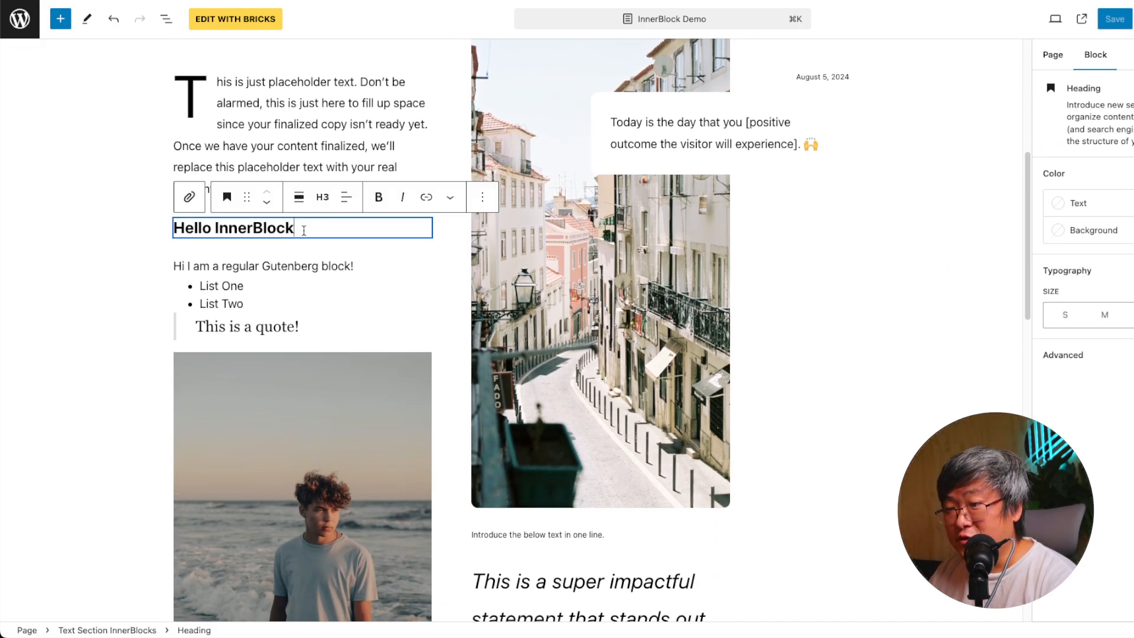
scroll(334, 268, down, 2)
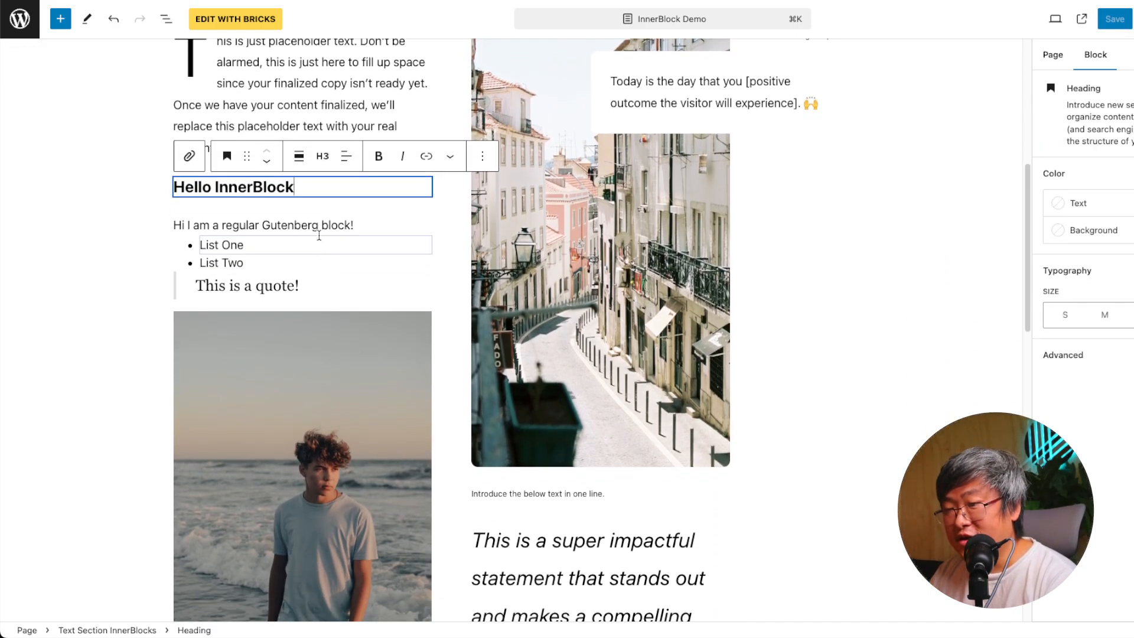
click(335, 265)
click(335, 279)
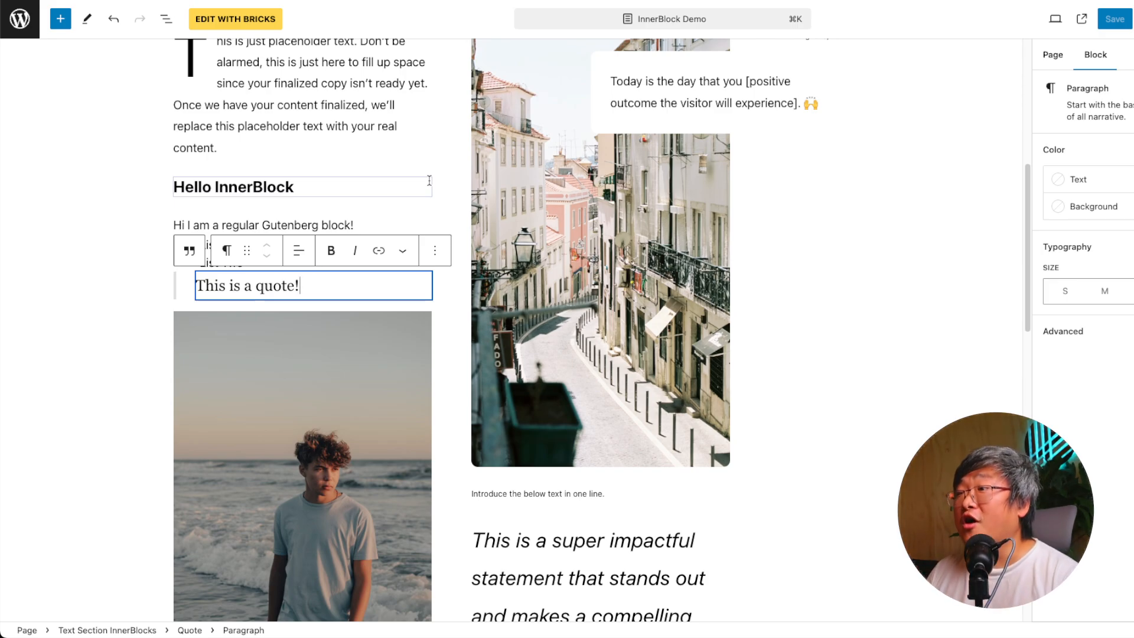
click(312, 185)
click(315, 225)
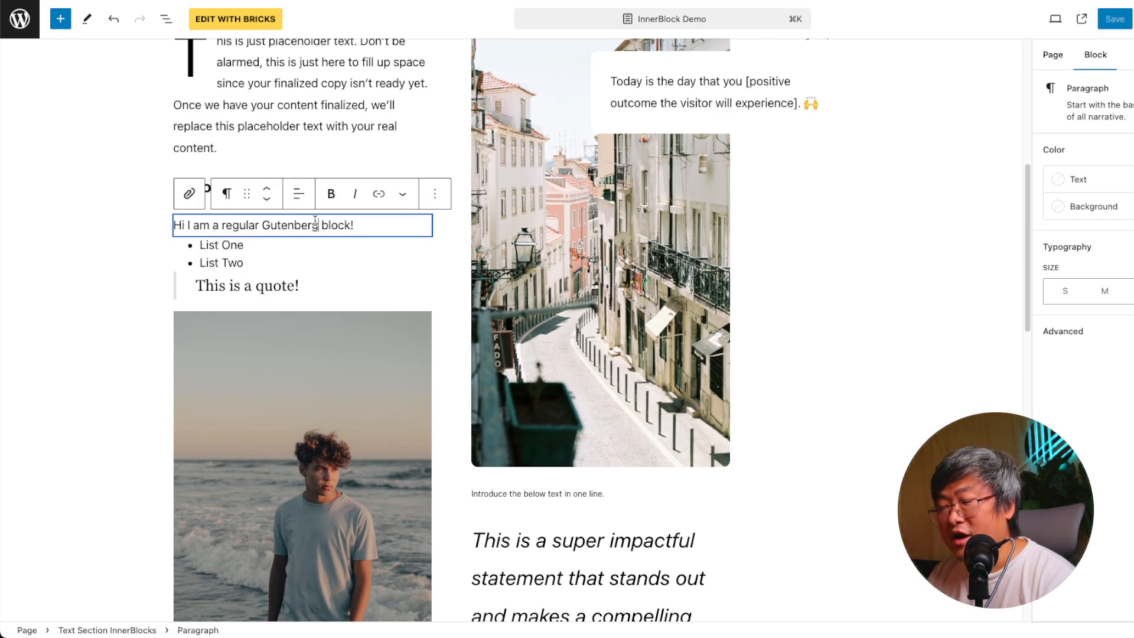
click(297, 261)
click(304, 244)
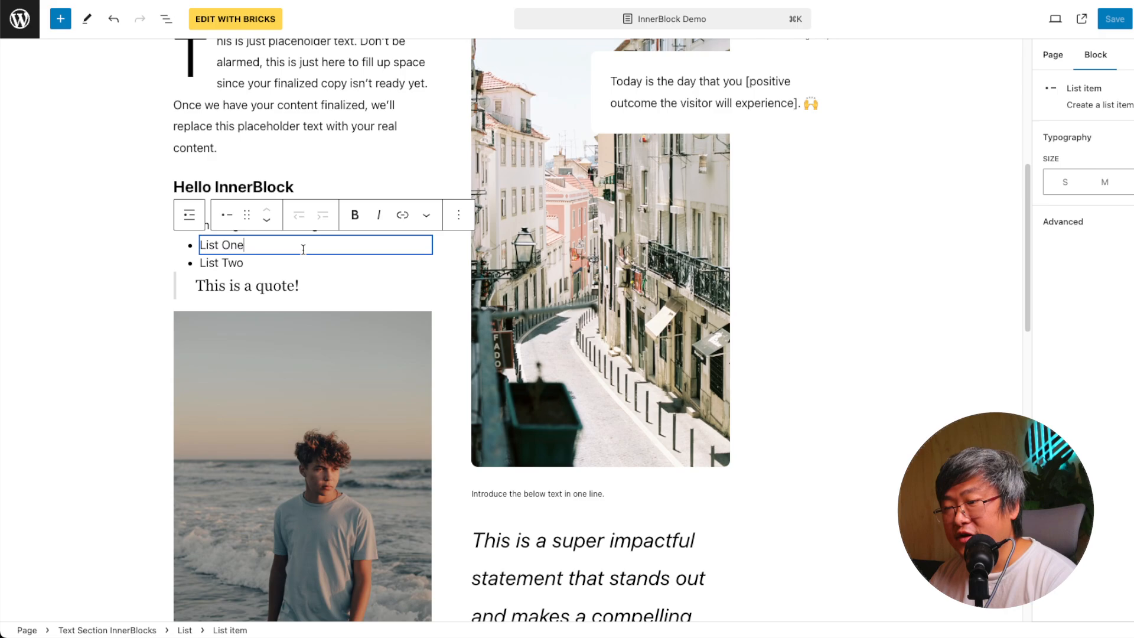
click(342, 284)
scroll(342, 284, down, 5)
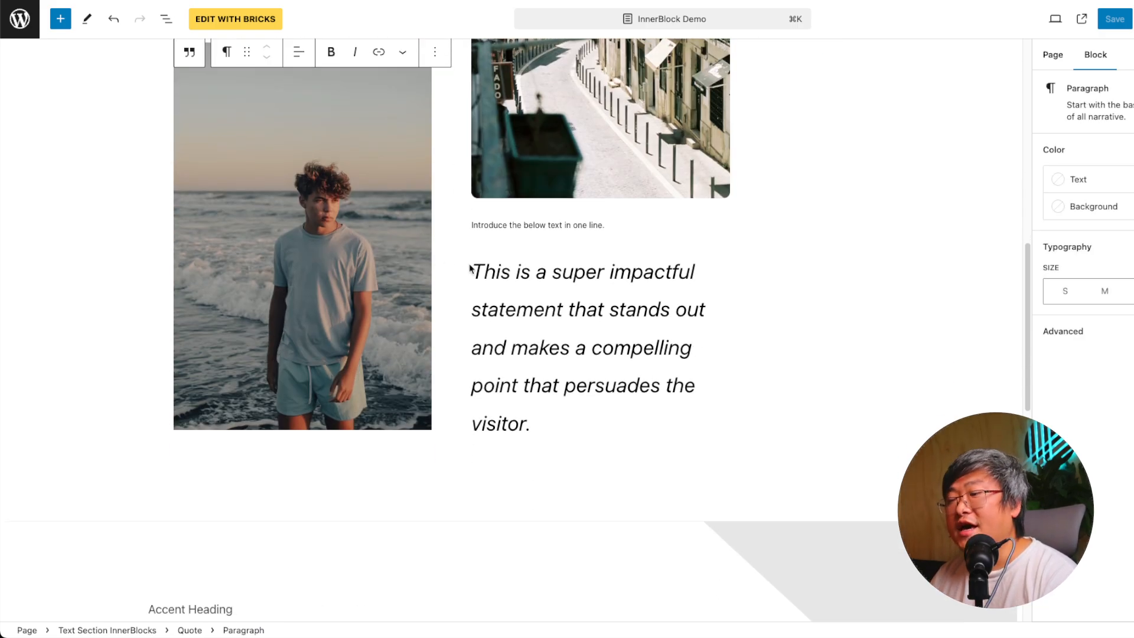
click(470, 309)
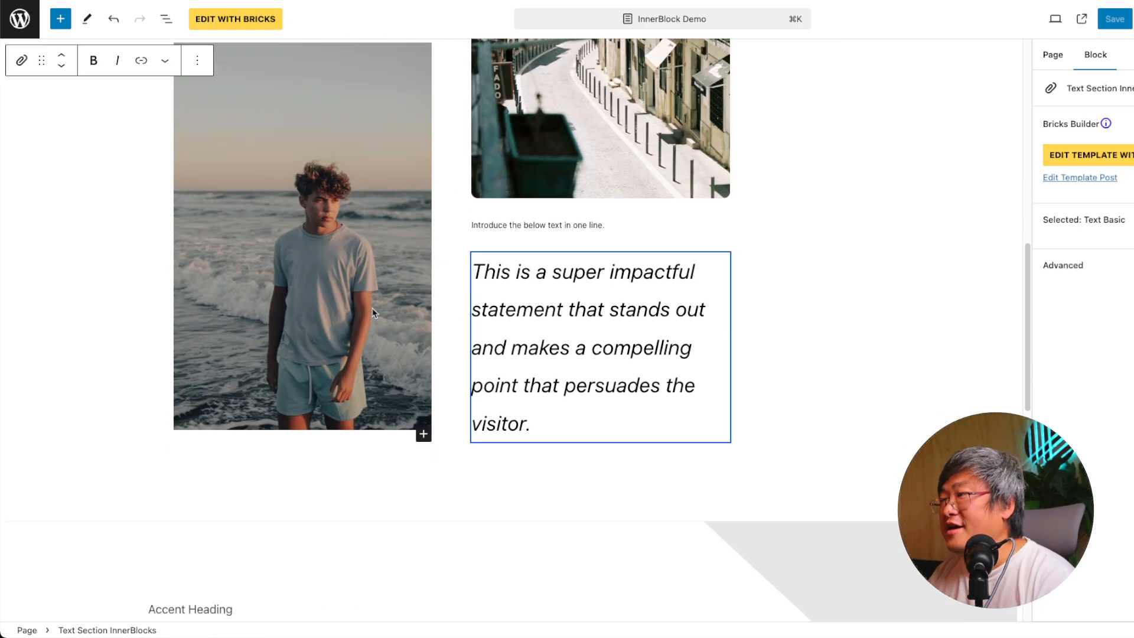
scroll(373, 313, up, 4)
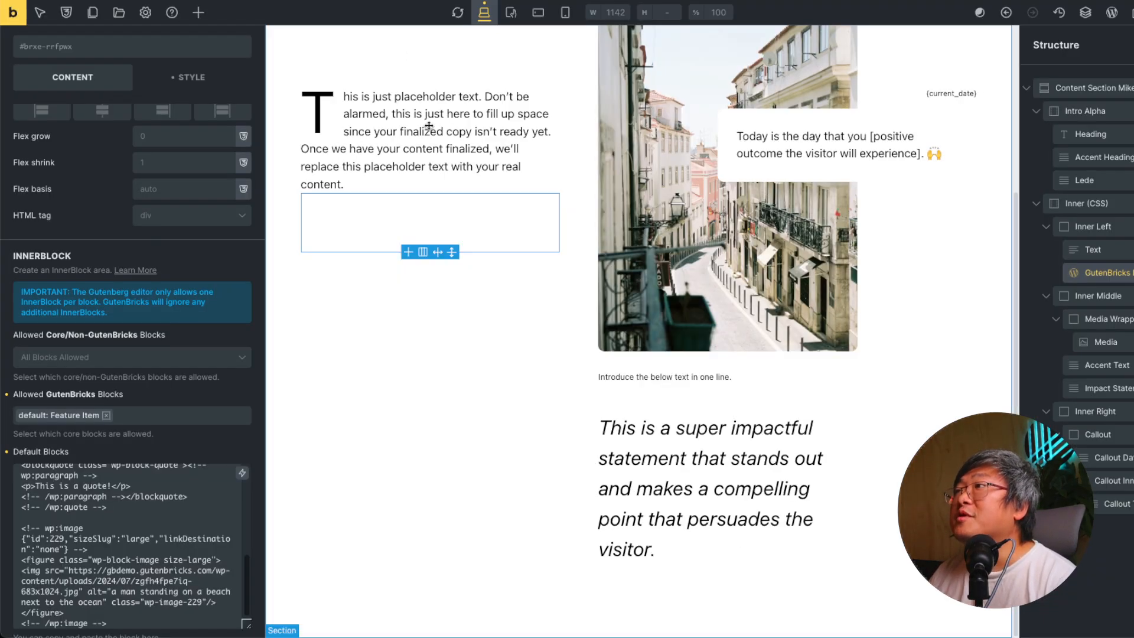
Switch to the section's template in Bricks Builder and search the element library for "inner"
scroll(487, 357, up, 2)
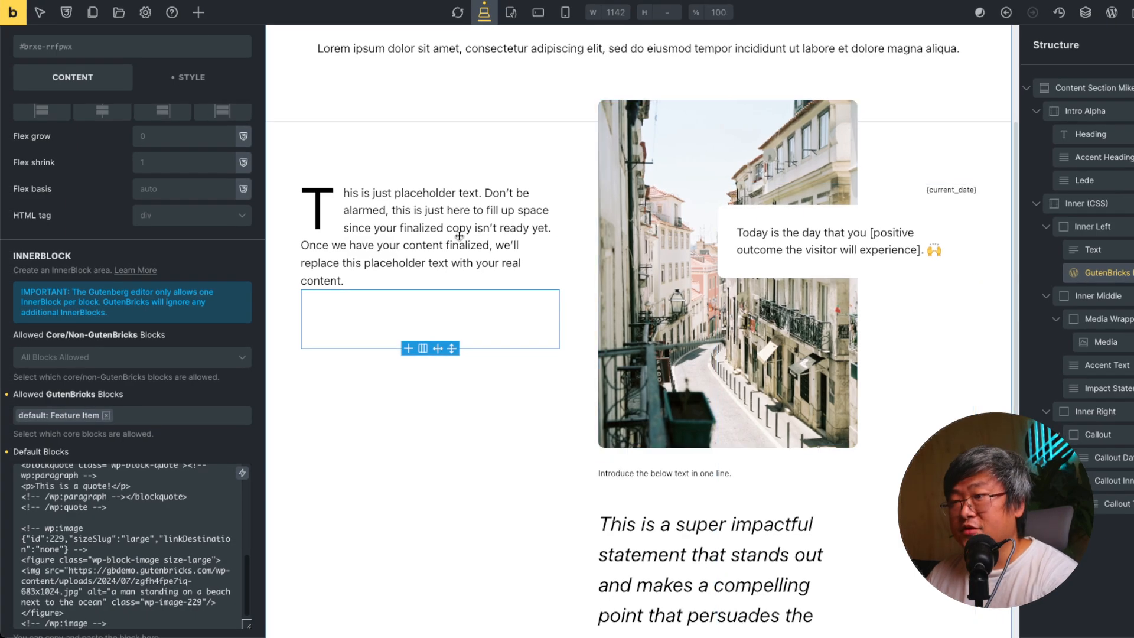
click(195, 14)
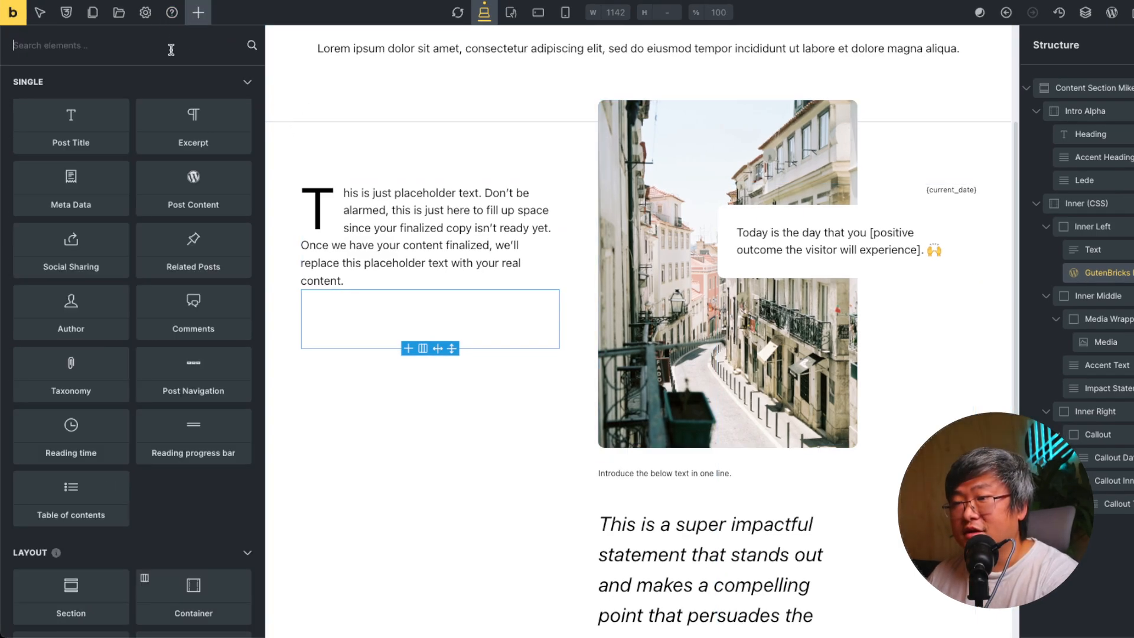
text(inner)
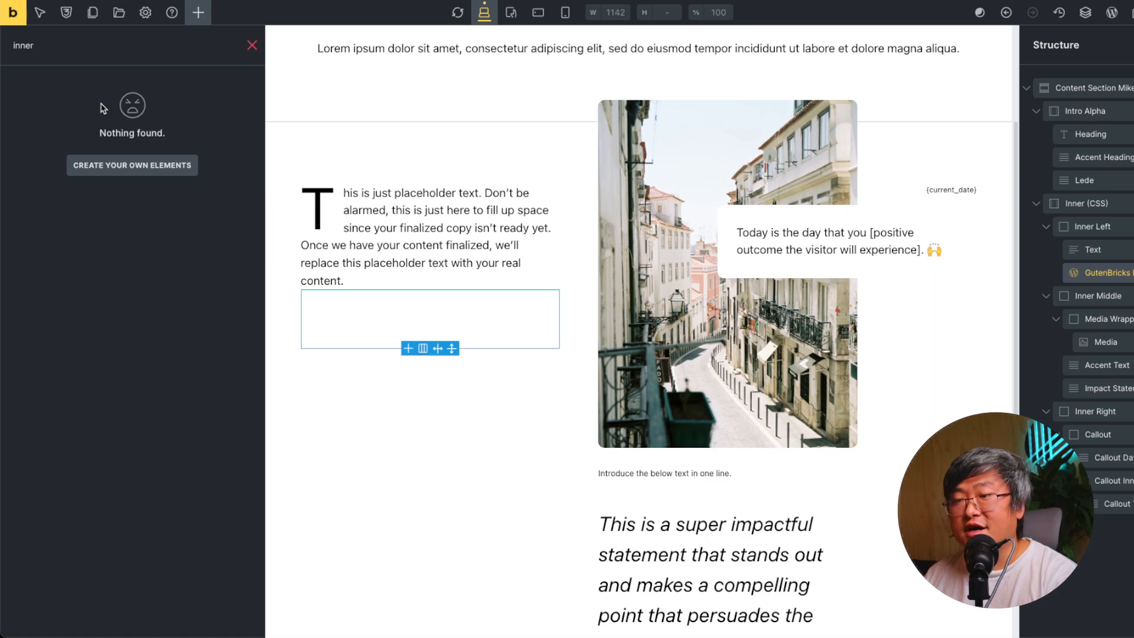
key(BackSpace)
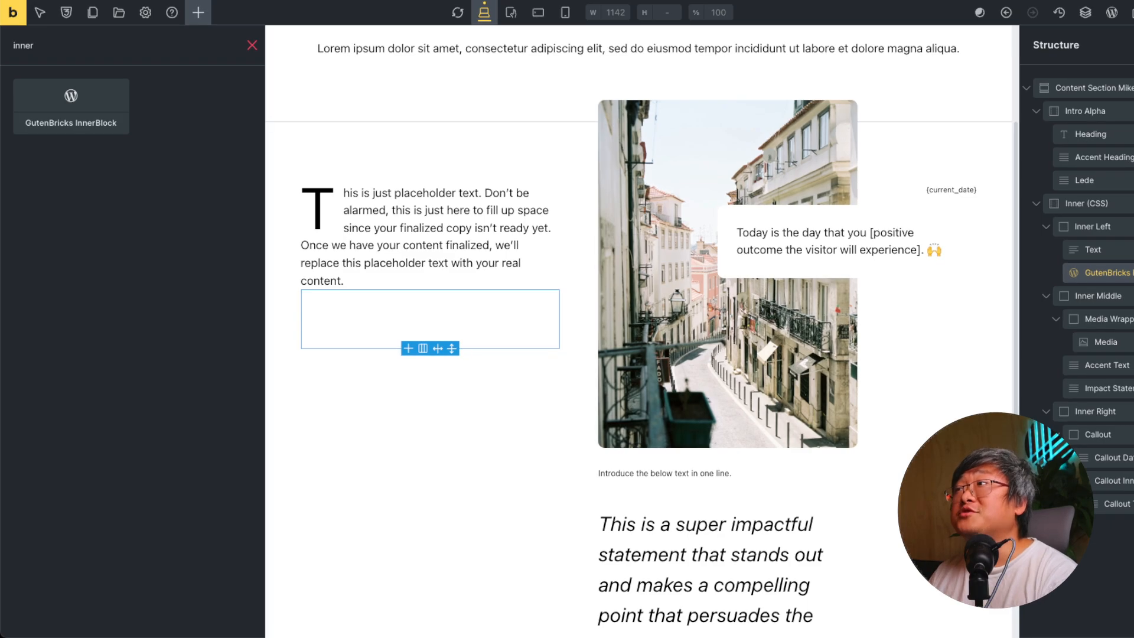
Open the GutenBricks InnerBlock element's settings and review the choices for allowed Core/Non-GutenBricks blocks and allowed GutenBricks blocks
click(1108, 277)
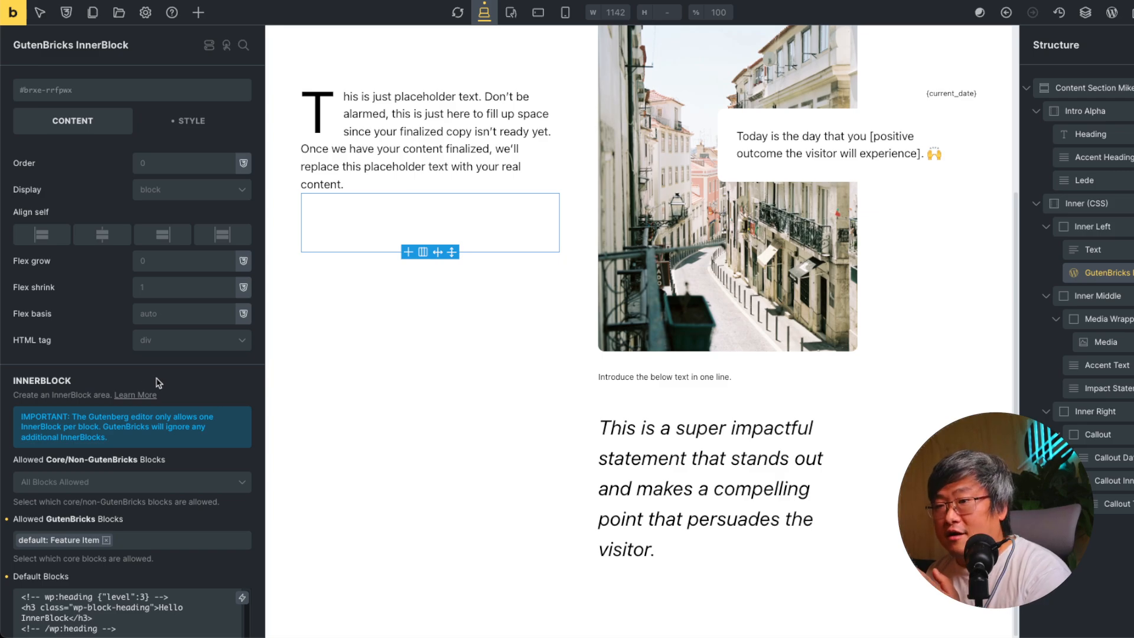
scroll(158, 383, down, 2)
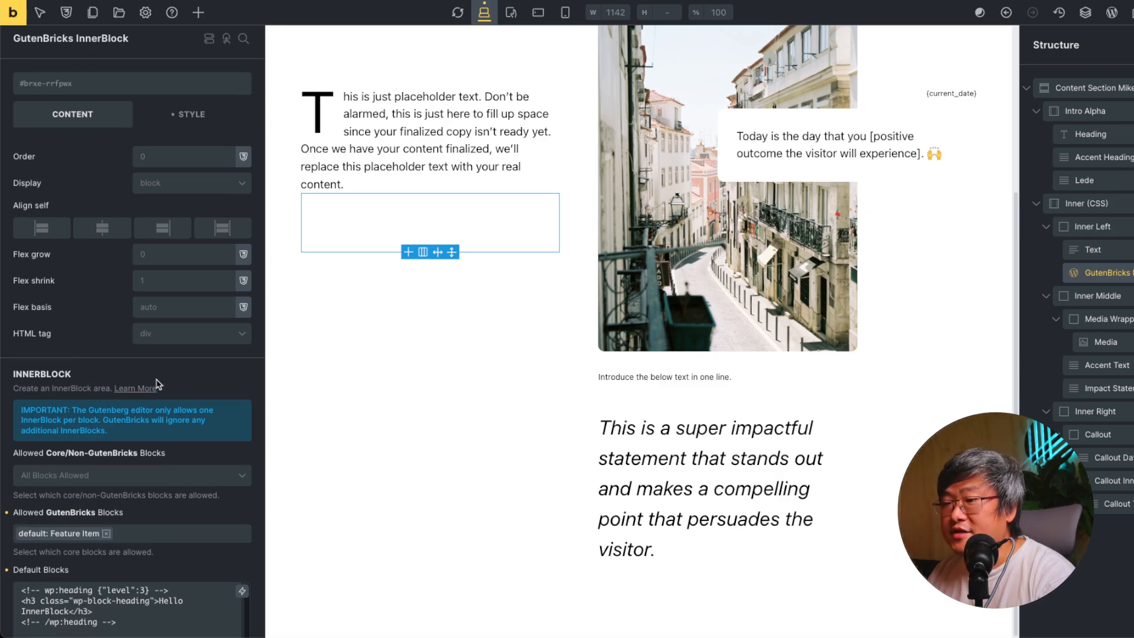
scroll(146, 366, down, 2)
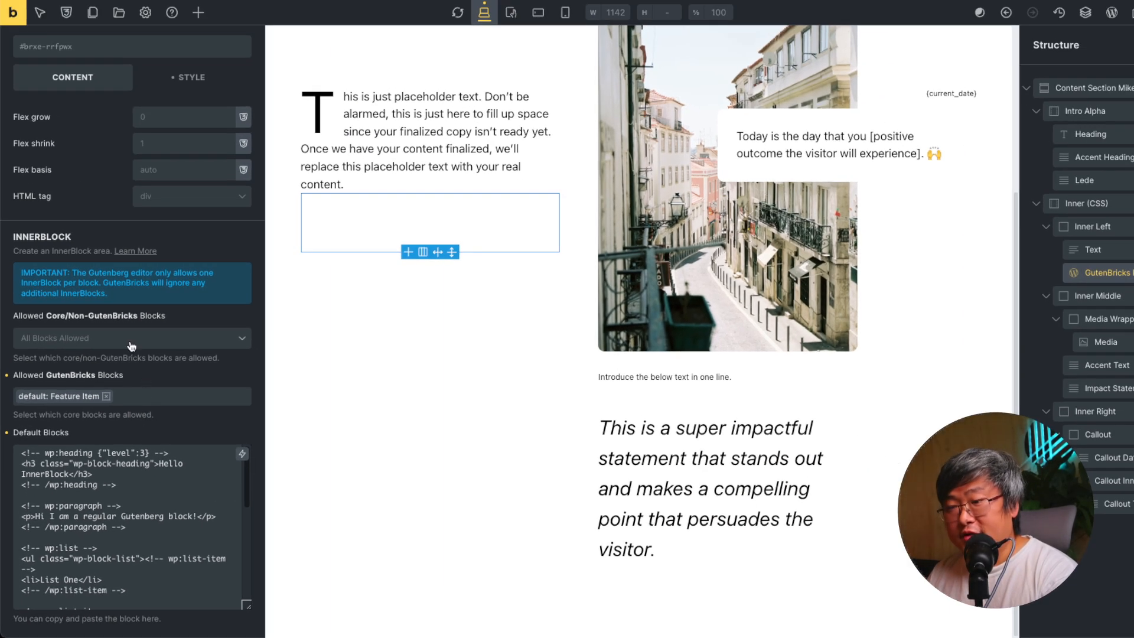
click(132, 346)
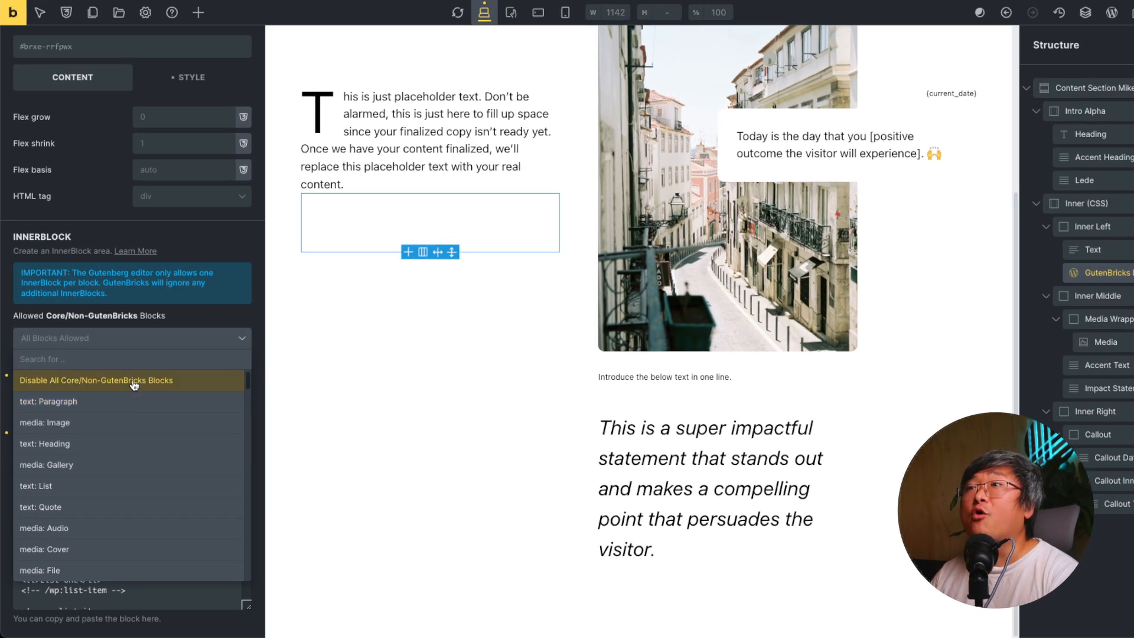
click(172, 327)
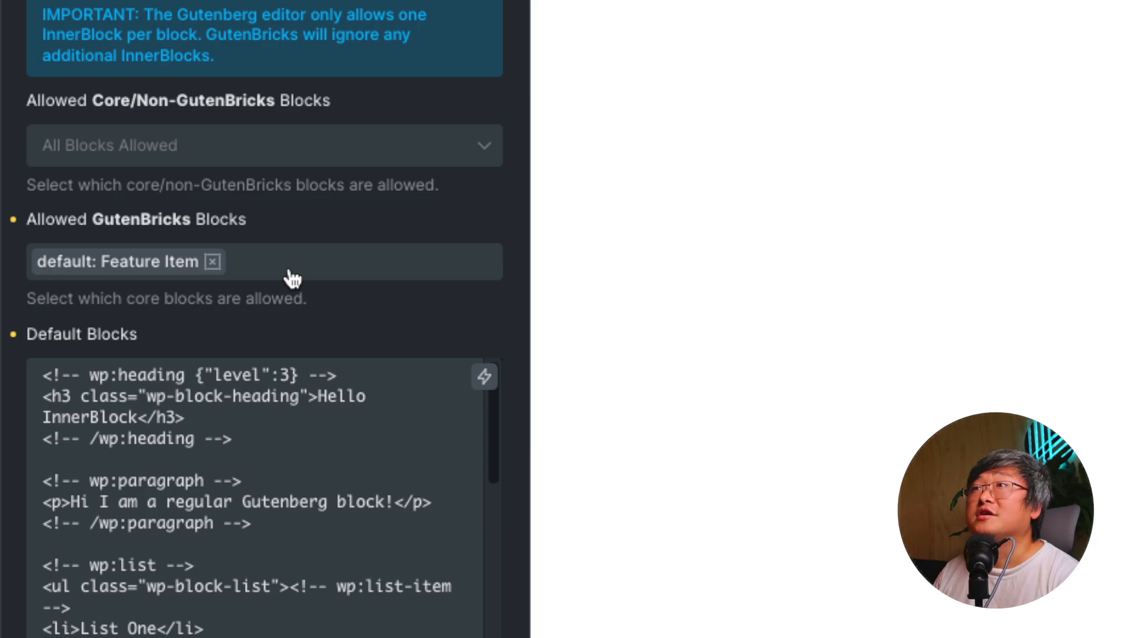
click(292, 278)
scroll(291, 278, down, 1)
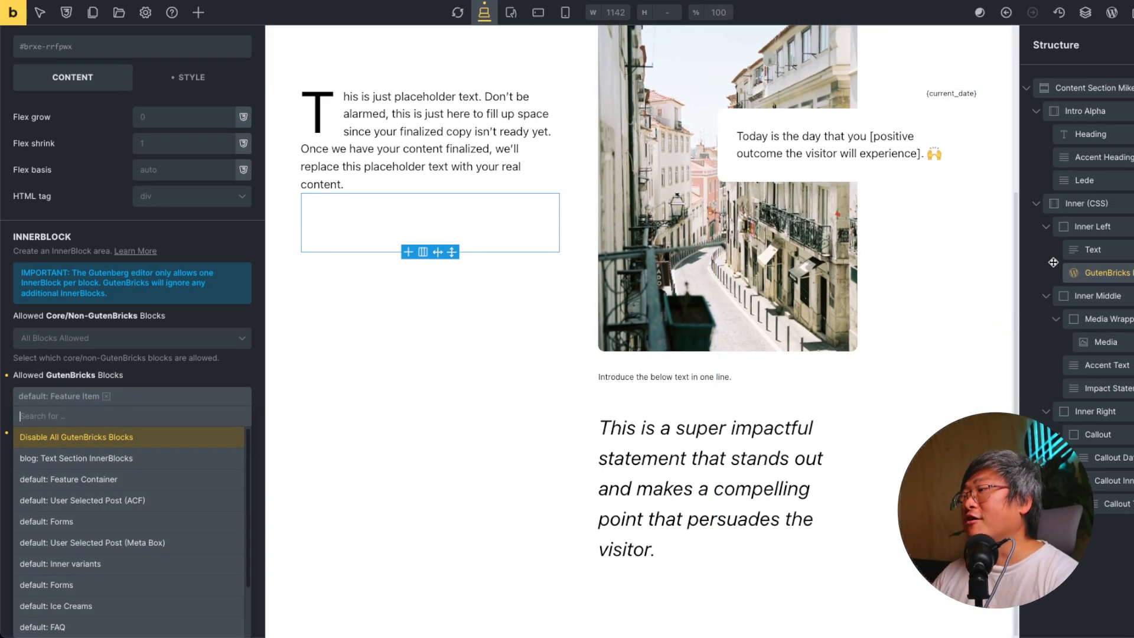
key(ctrl+s)
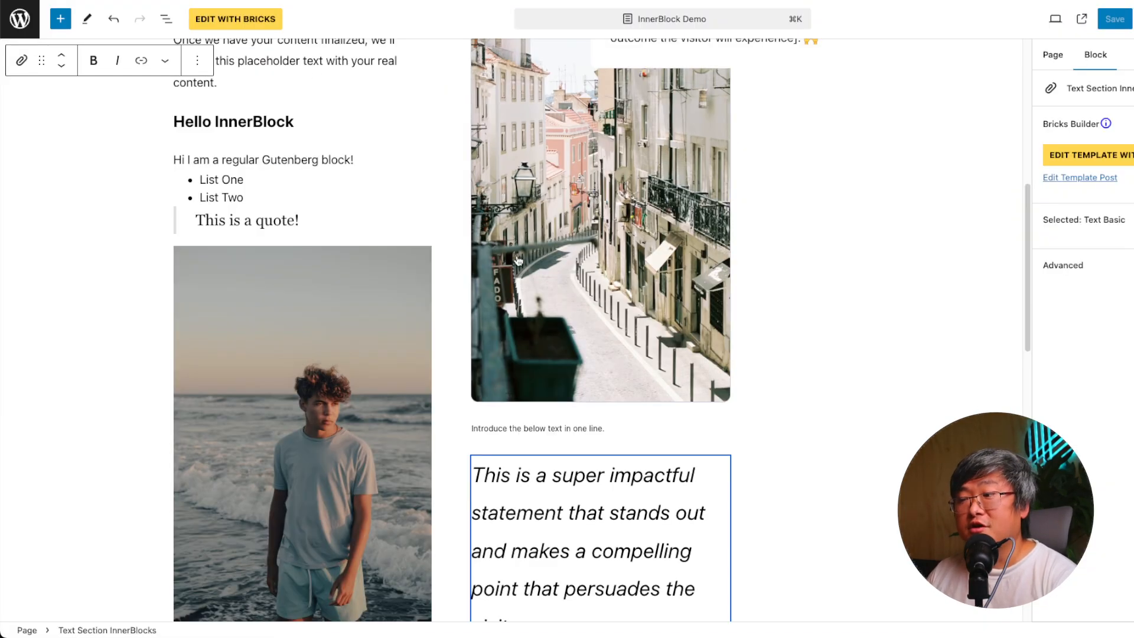
Switch back to the InnerBlock Demo page in the WordPress editor and add a Feature Item inside the Feature Container block
scroll(513, 264, down, 1)
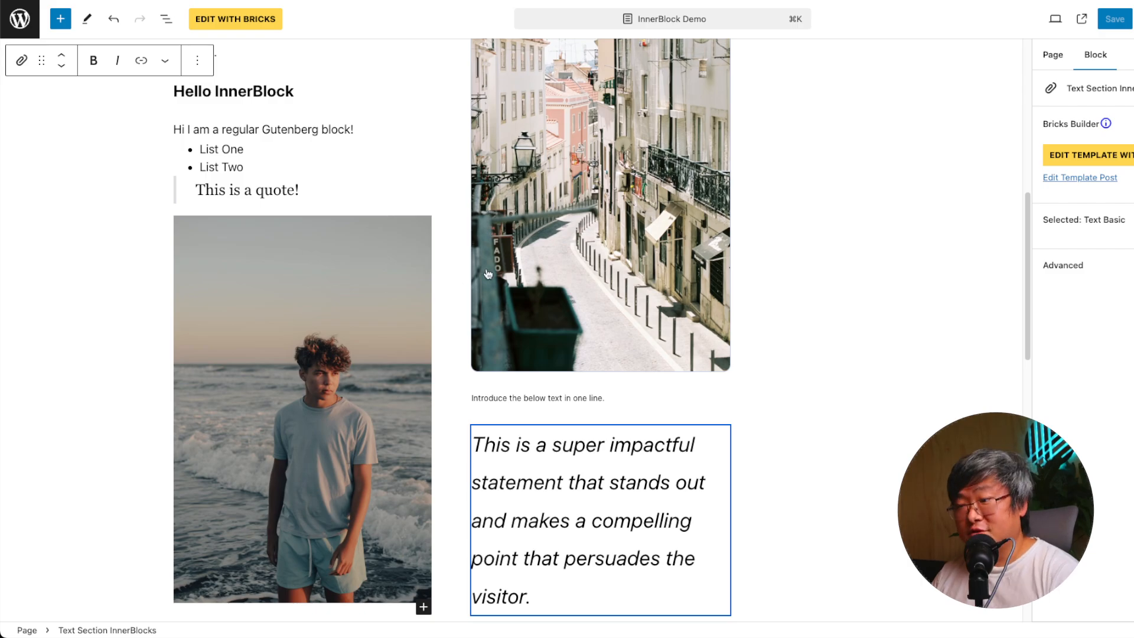
scroll(373, 240, up, 6)
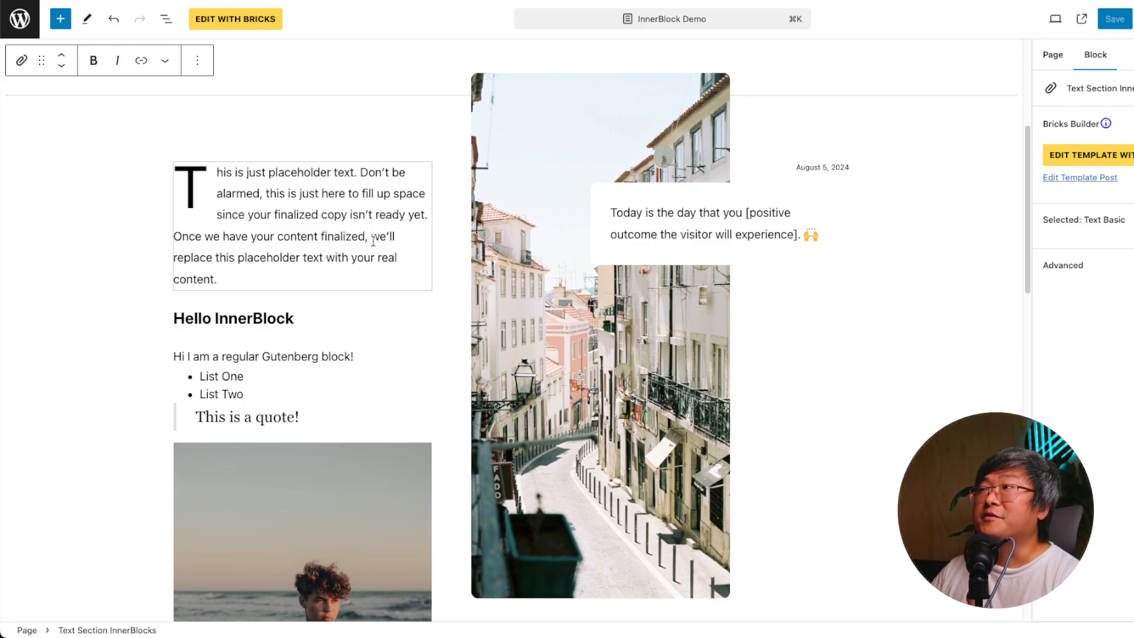
scroll(392, 251, down, 4)
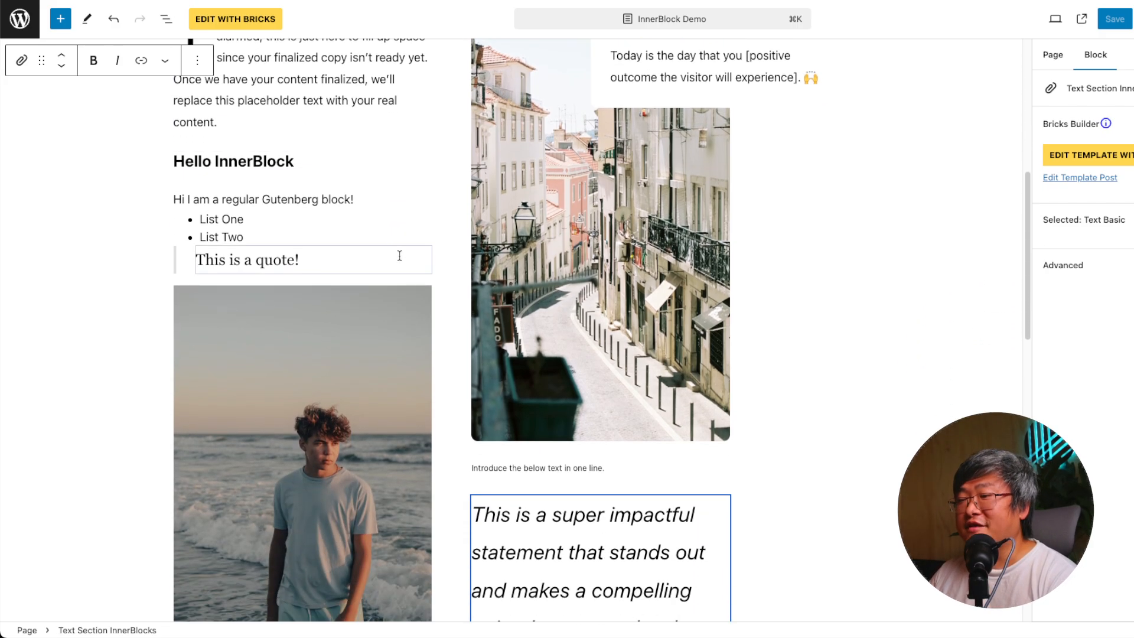
scroll(400, 255, down, 15)
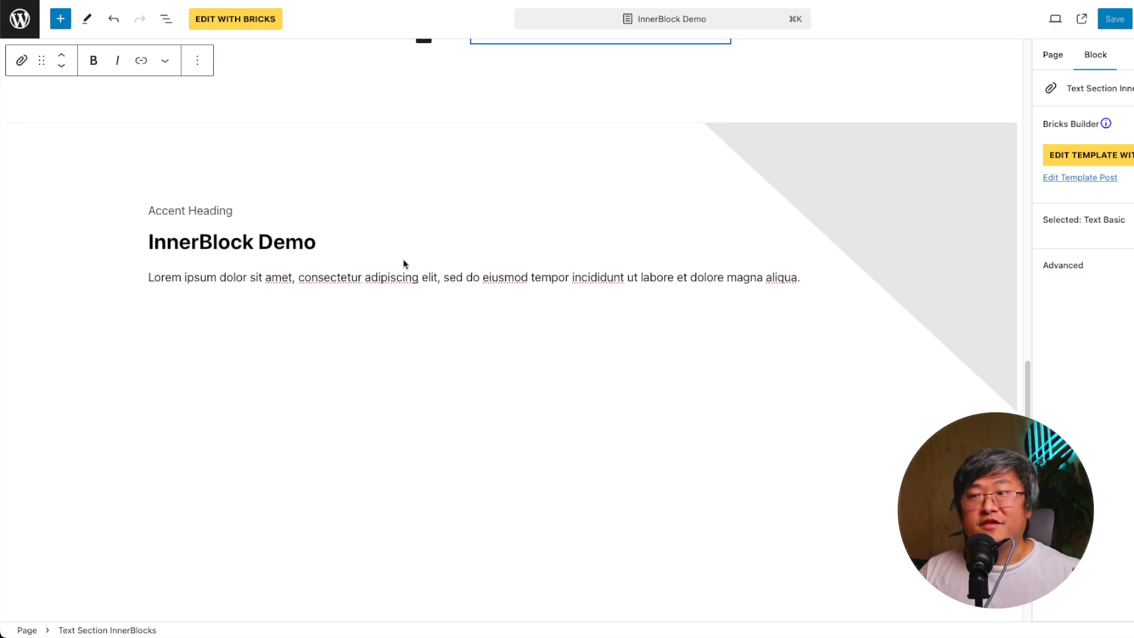
click(416, 313)
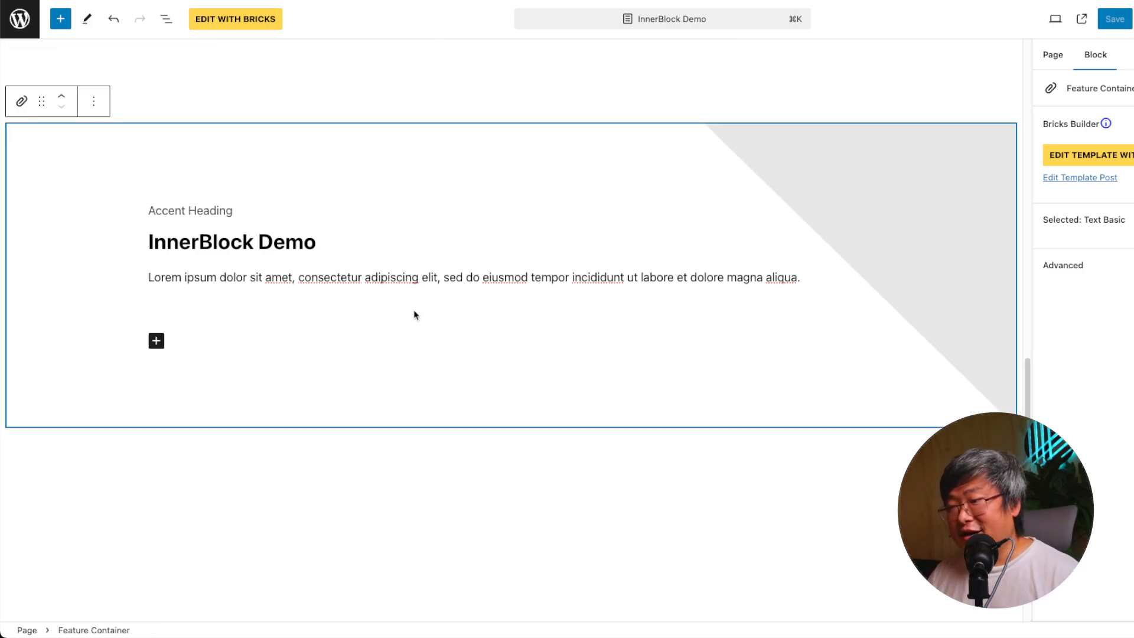
scroll(370, 346, down, 1)
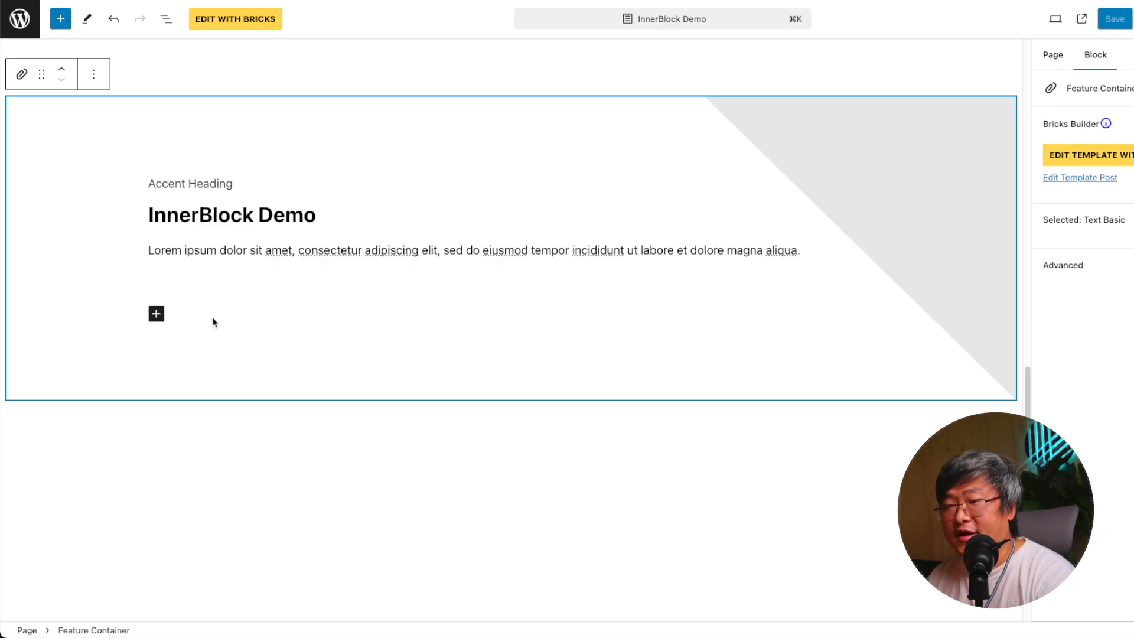
click(157, 321)
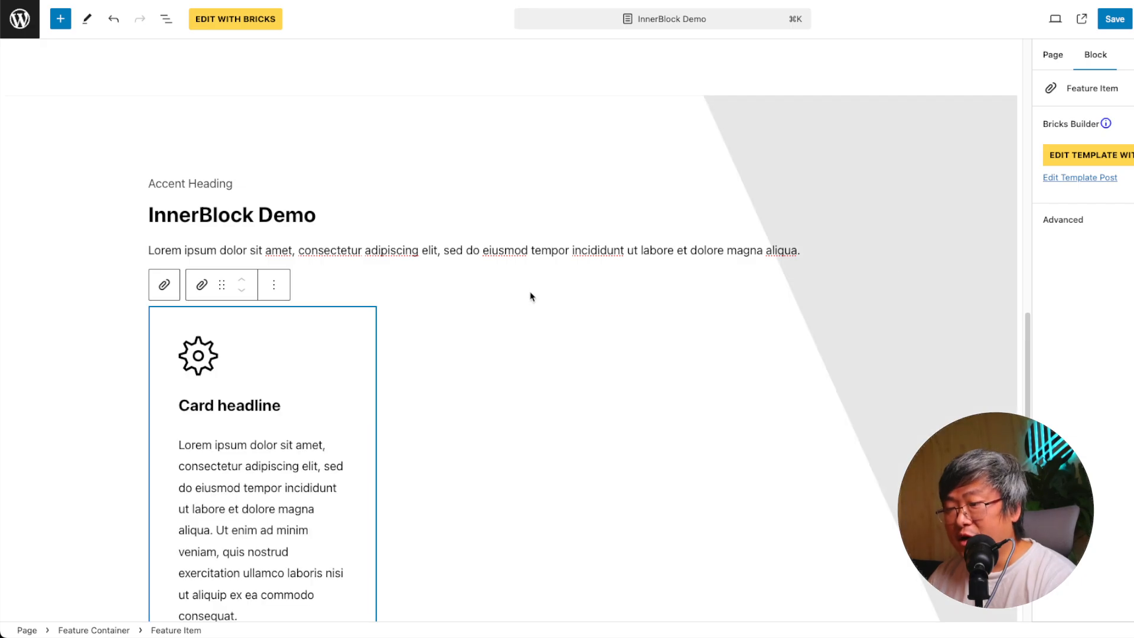
scroll(532, 313, down, 2)
click(546, 348)
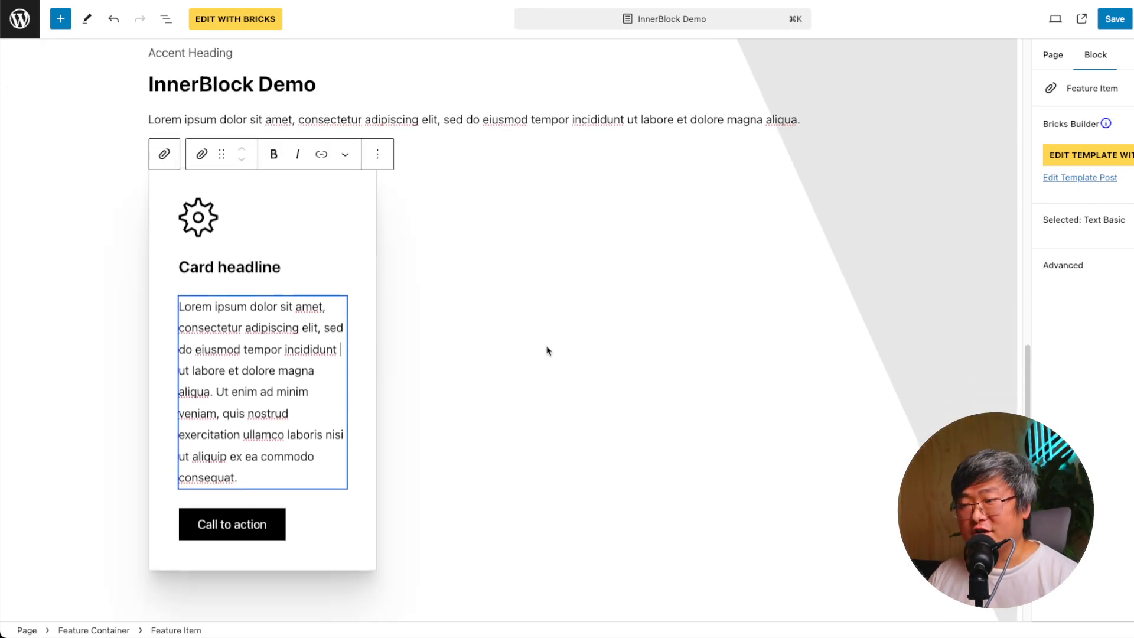
click(717, 457)
click(900, 211)
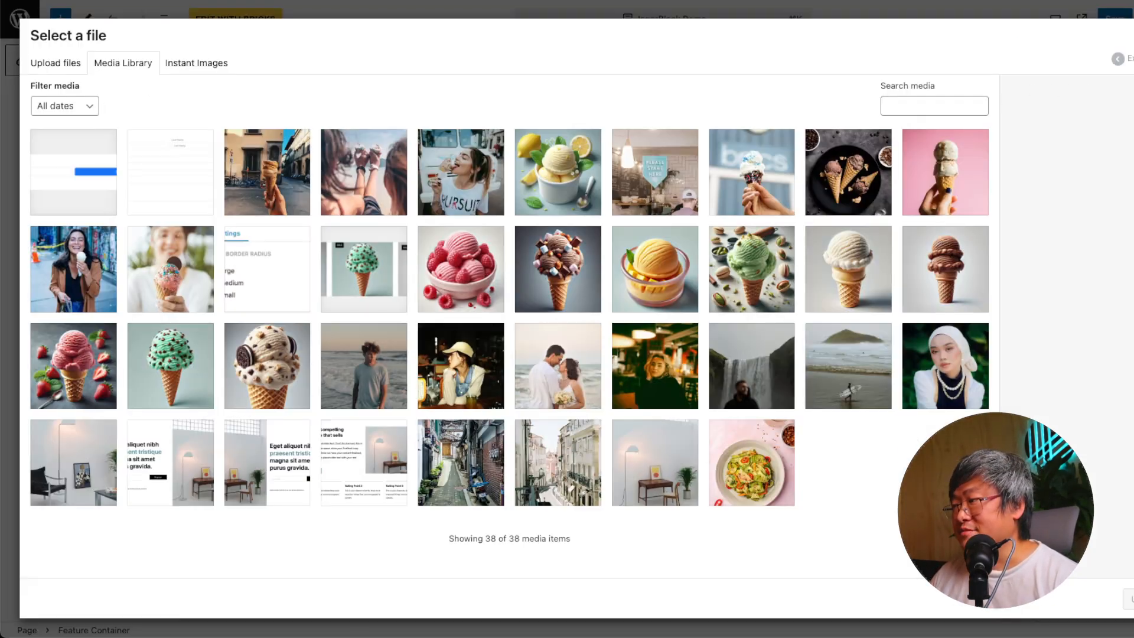
click(1133, 36)
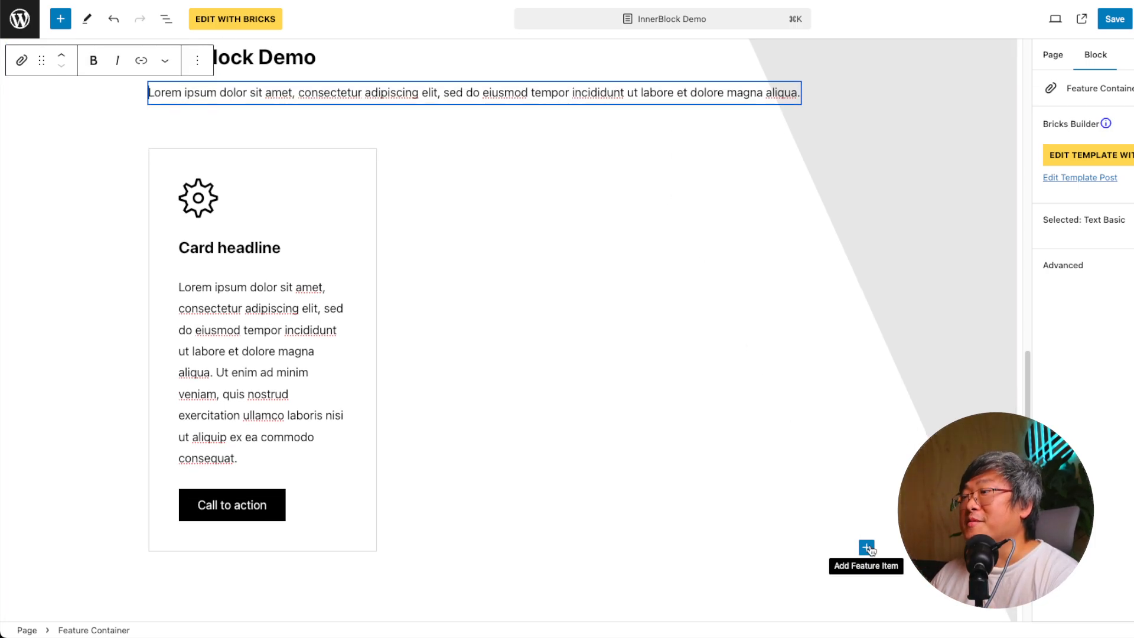
Add two more Feature Item cards to the Feature Container block
click(867, 547)
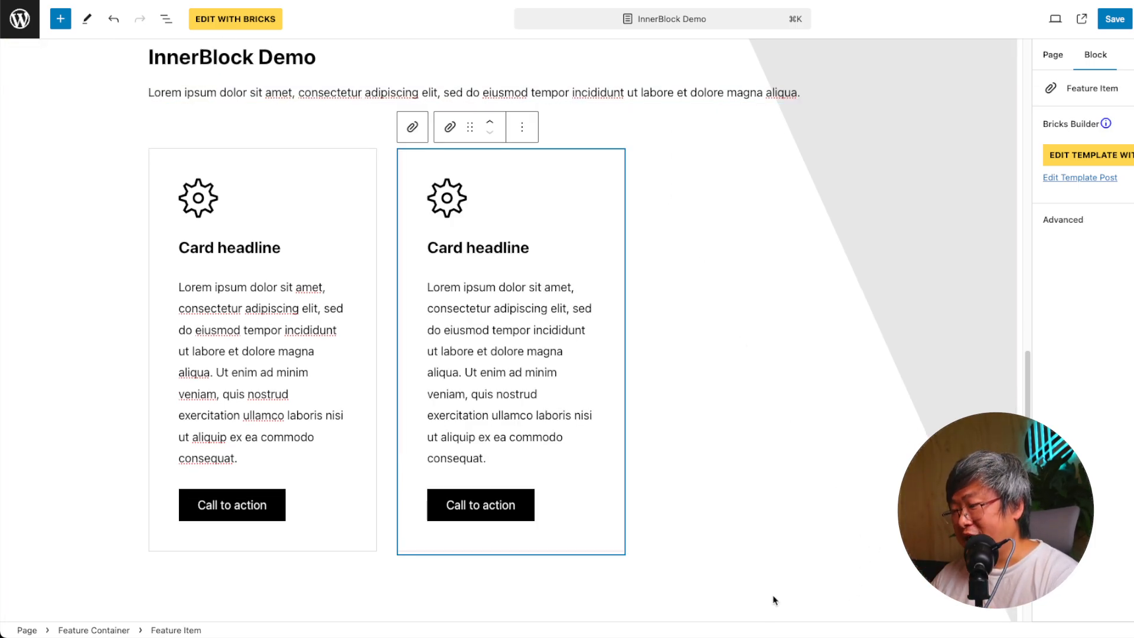
scroll(768, 593, down, 2)
click(736, 530)
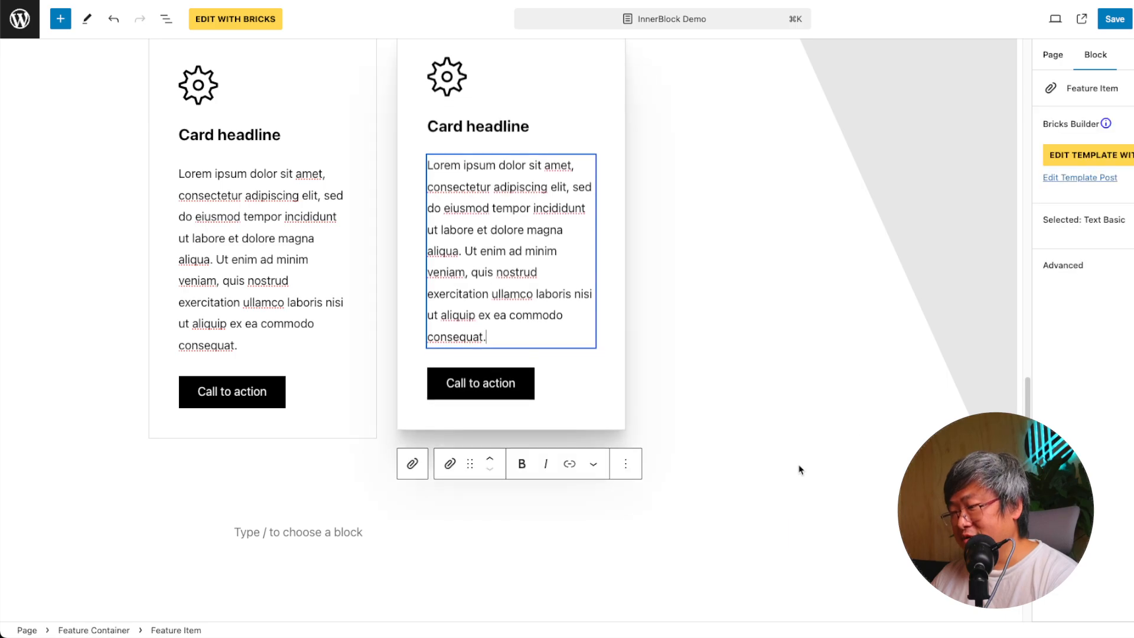
click(843, 448)
click(868, 435)
scroll(864, 480, up, 2)
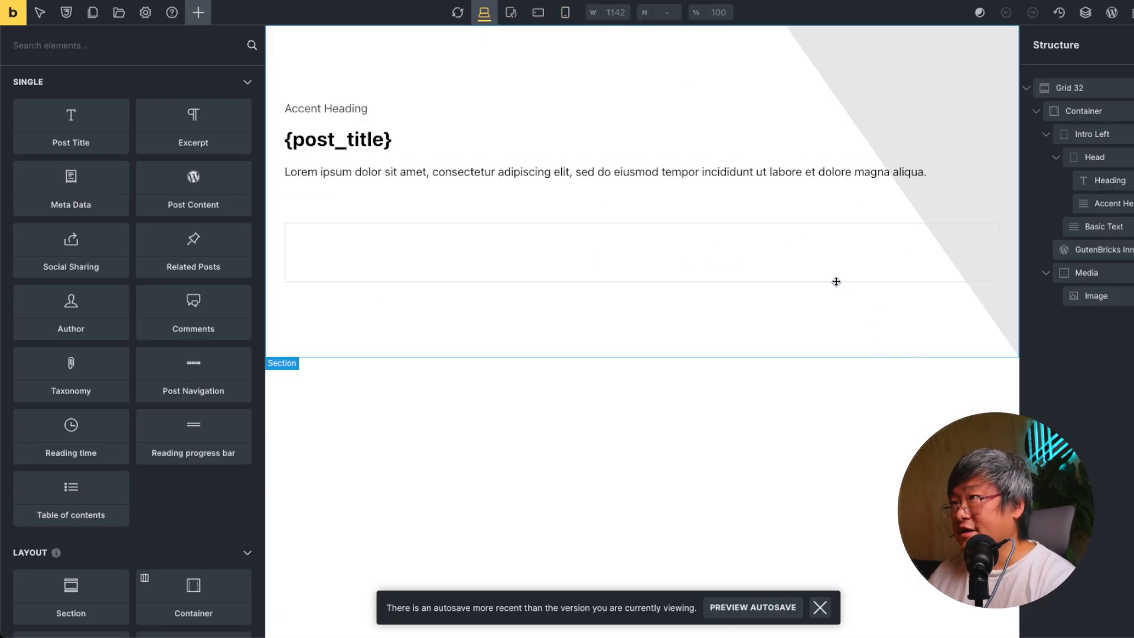
Switch to the Feature Container template in Bricks Builder and review the settings of its GutenBricks InnerBlock element
click(821, 266)
scroll(144, 476, down, 5)
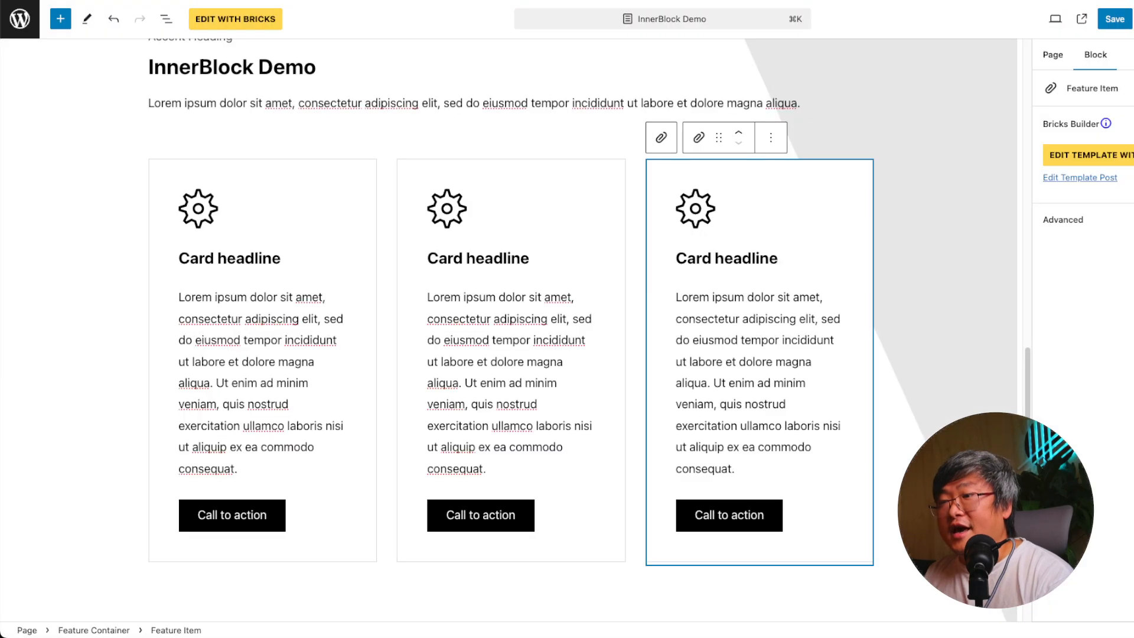
Return to the WordPress editor, select the Feature Container block and open the list of insertable blocks
click(209, 137)
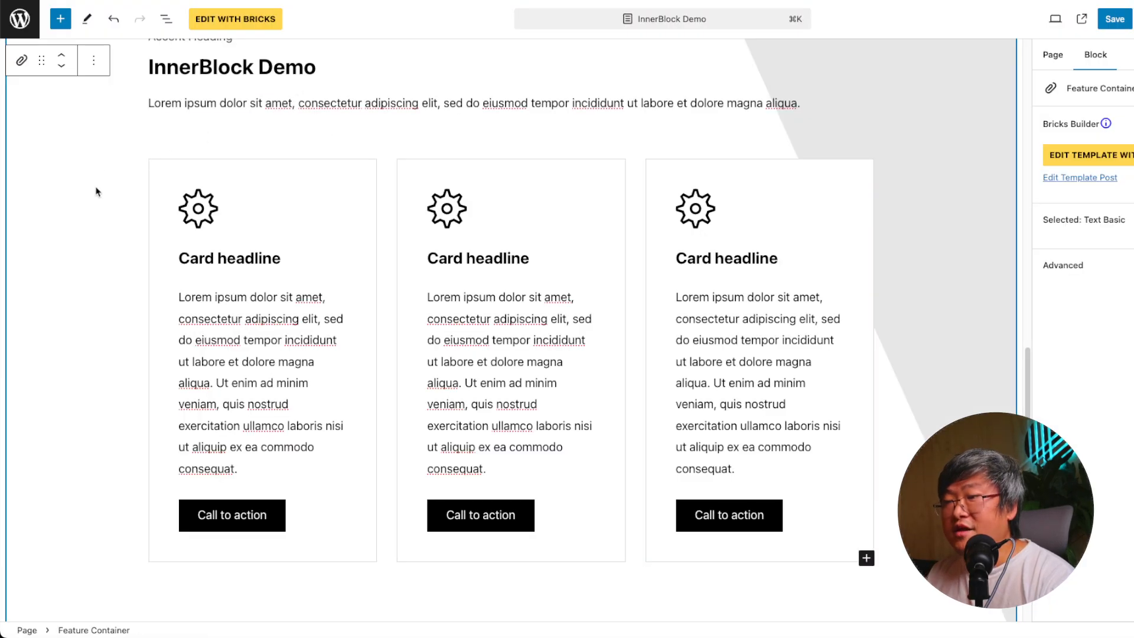
click(60, 19)
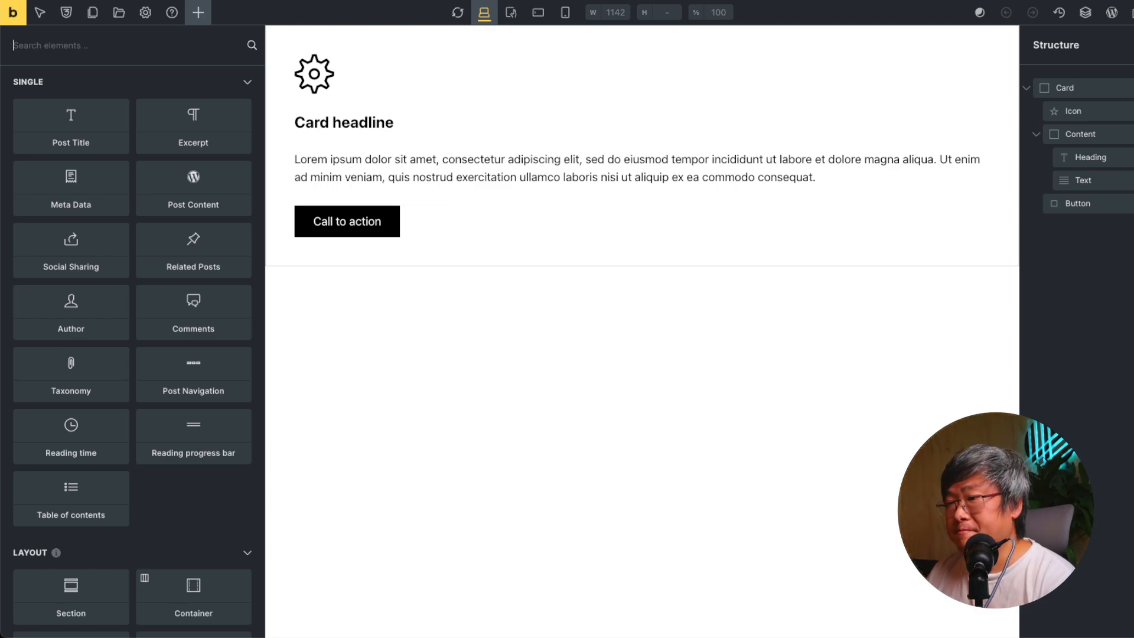
Open the card template's settings in Bricks Builder and review its GutenBricks:Block options
click(146, 13)
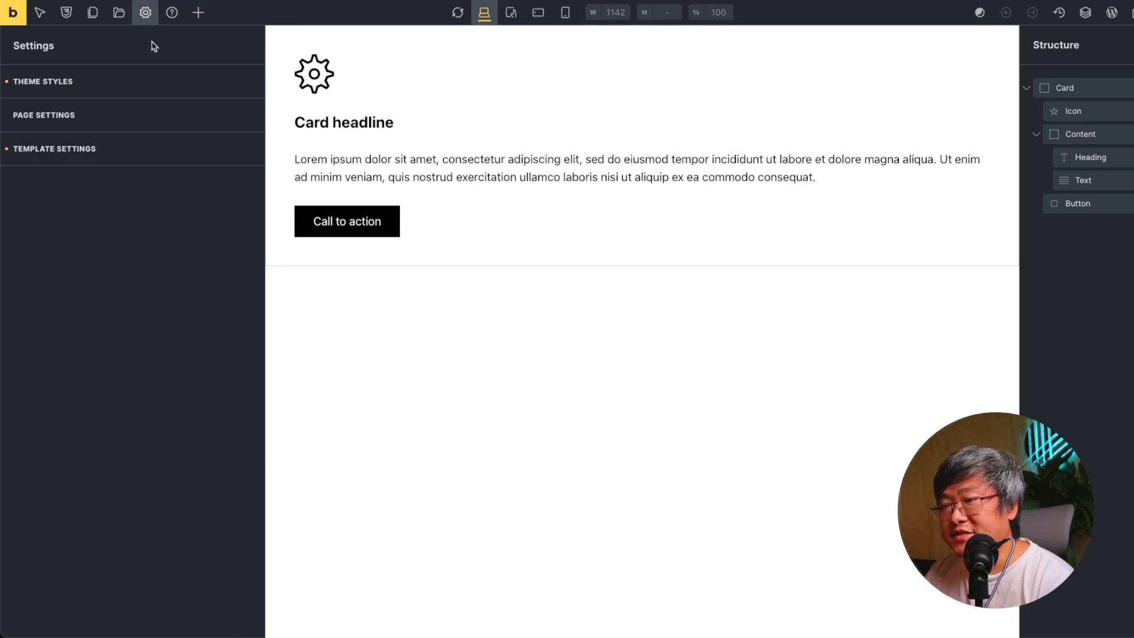
click(133, 160)
click(133, 160)
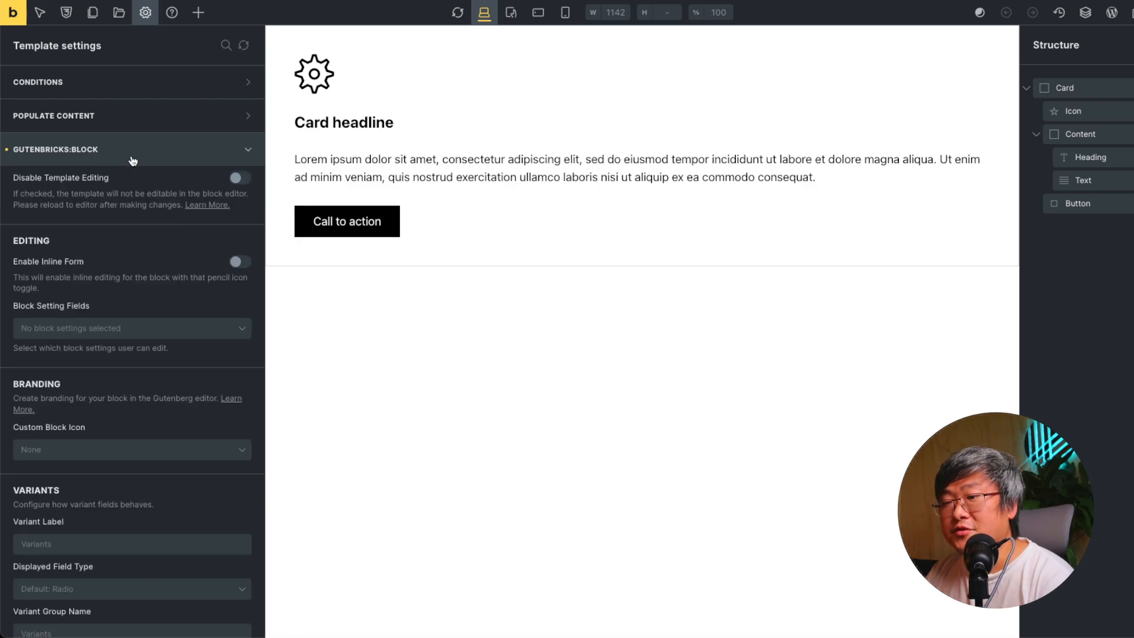
scroll(130, 254, down, 4)
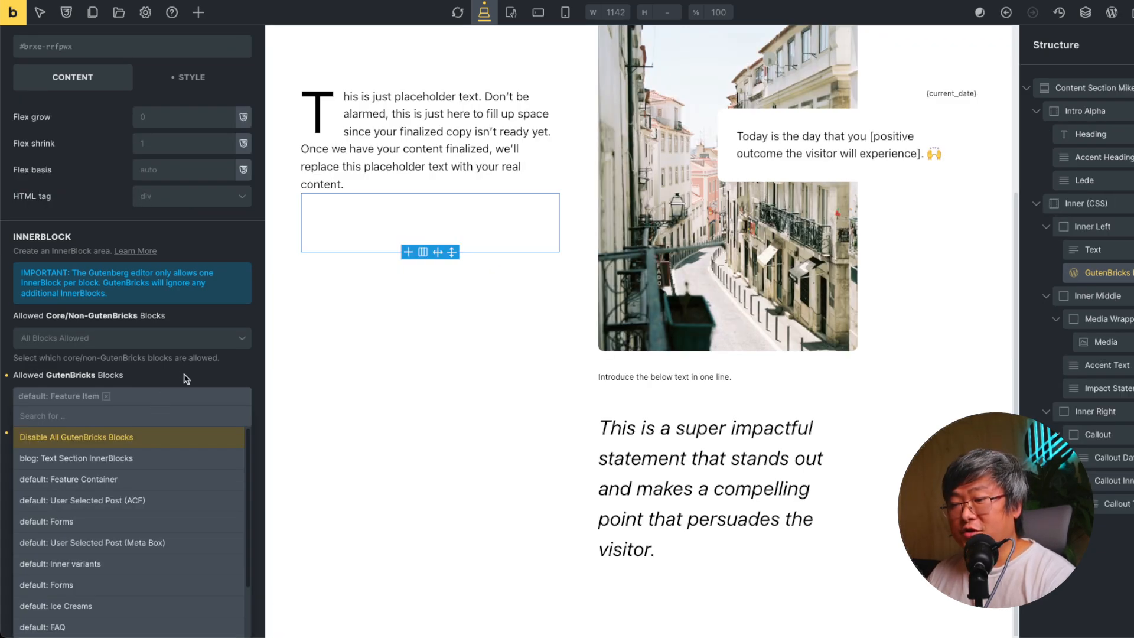
Close the list of allowed GutenBricks blocks and review the Default Blocks markup of the text section's InnerBlock element
click(186, 380)
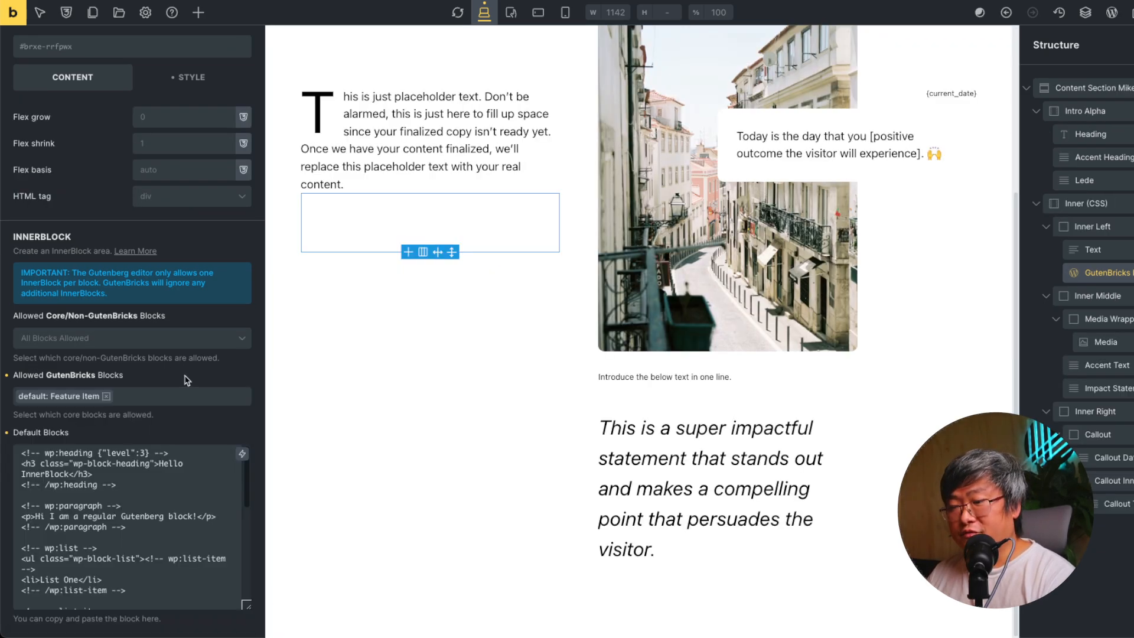
scroll(143, 491, down, 1)
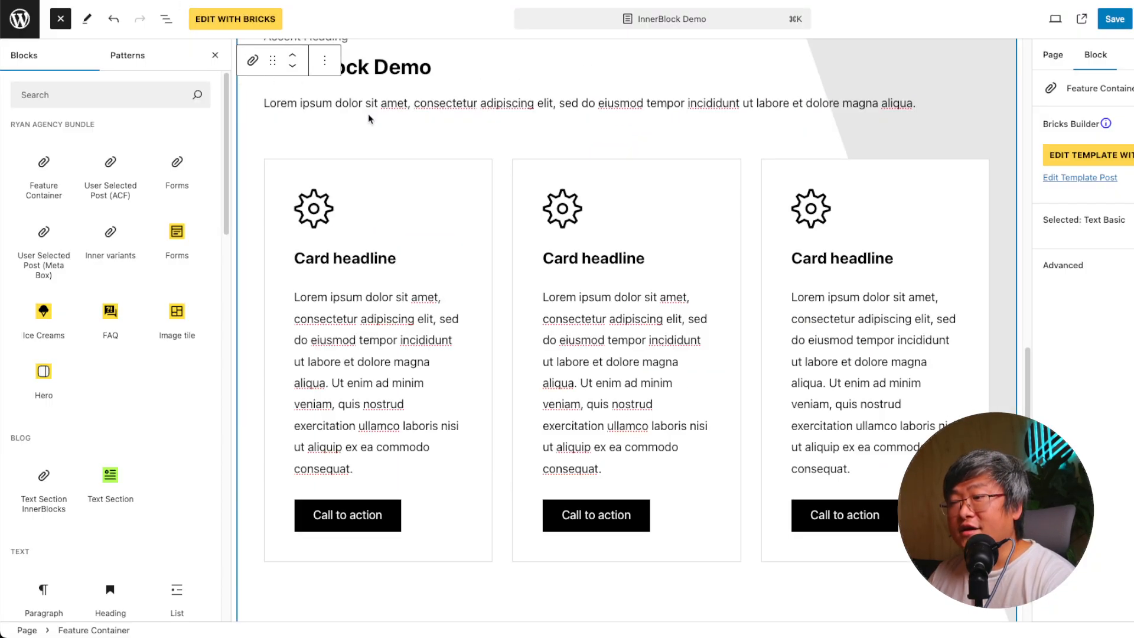
Switch to the InnerBlock Demo page in the WordPress editor and insert a Text Section InnerBlocks block
scroll(367, 114, up, 10)
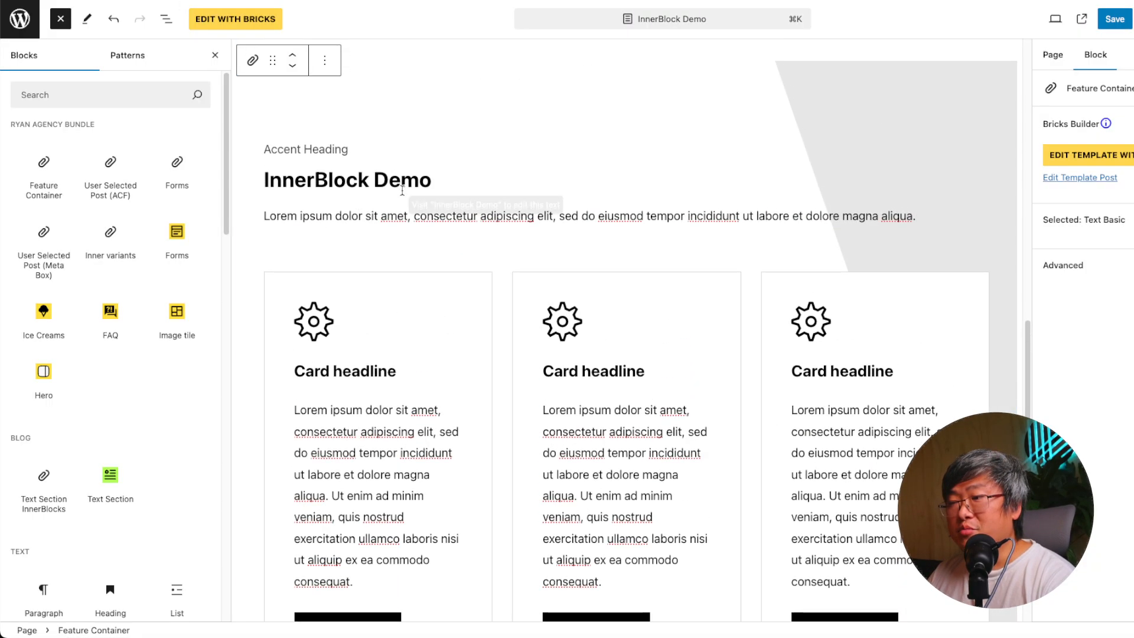
click(61, 20)
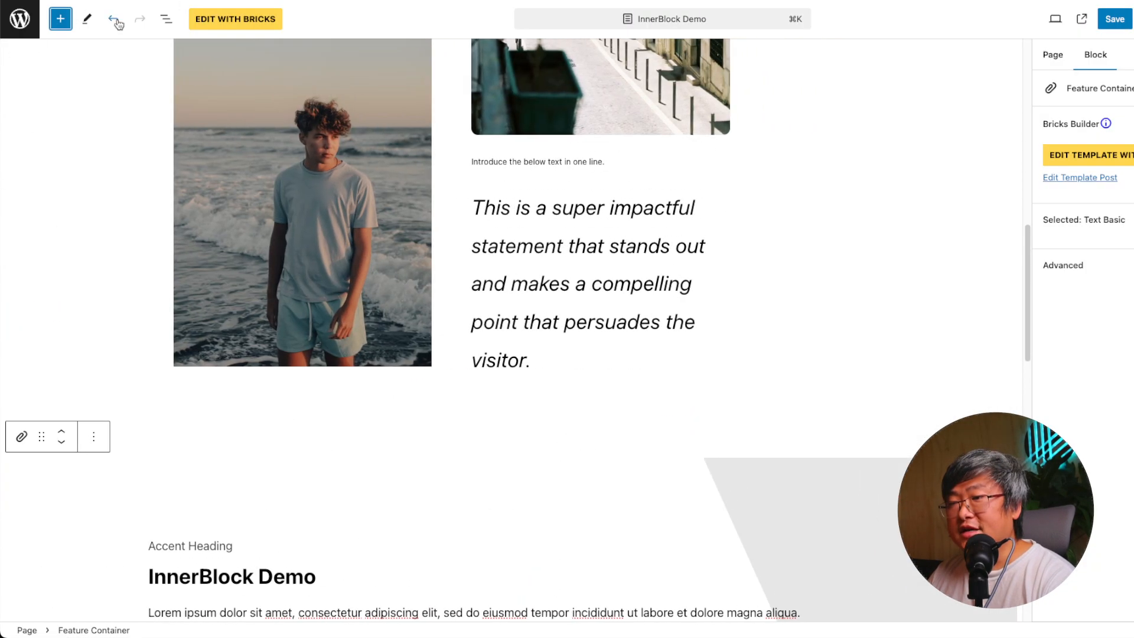
click(60, 20)
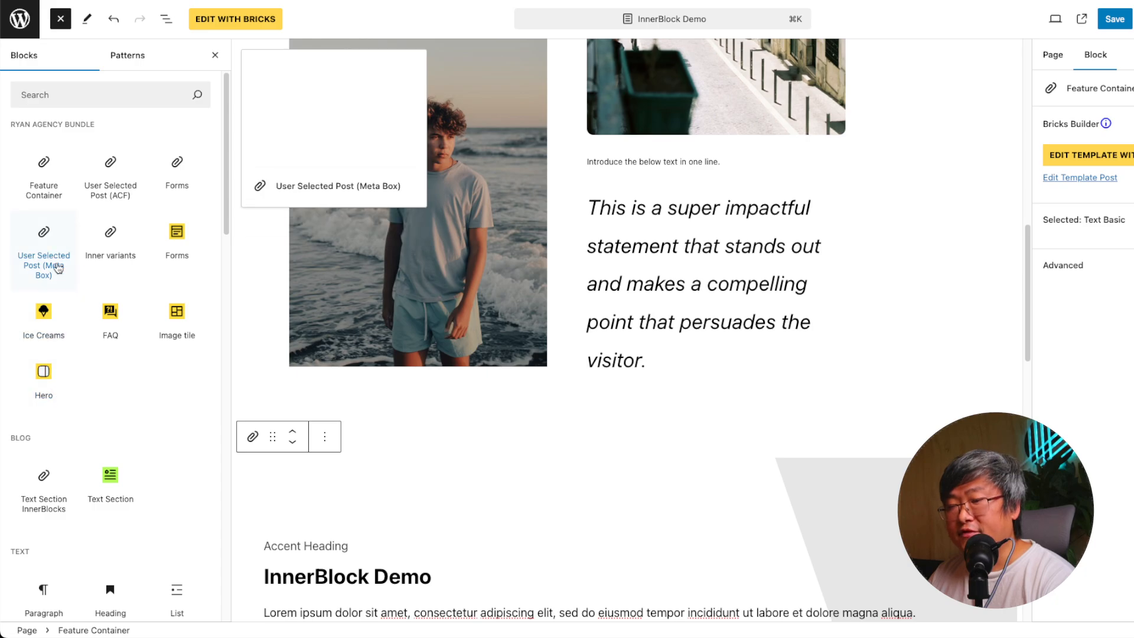
click(64, 481)
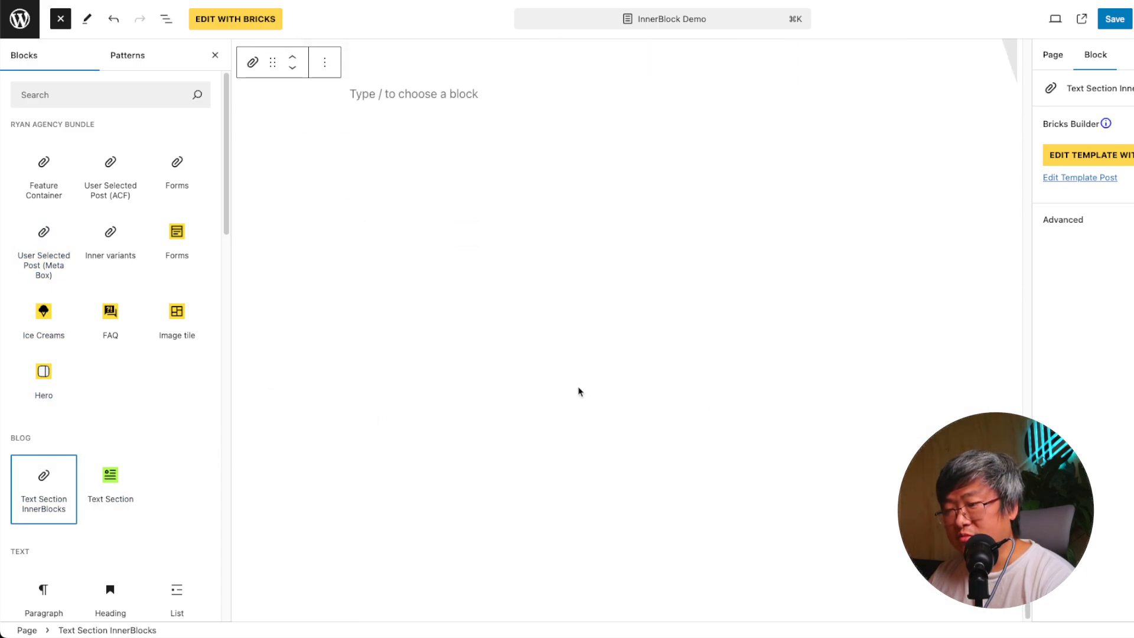
scroll(538, 349, up, 5)
scroll(537, 349, down, 12)
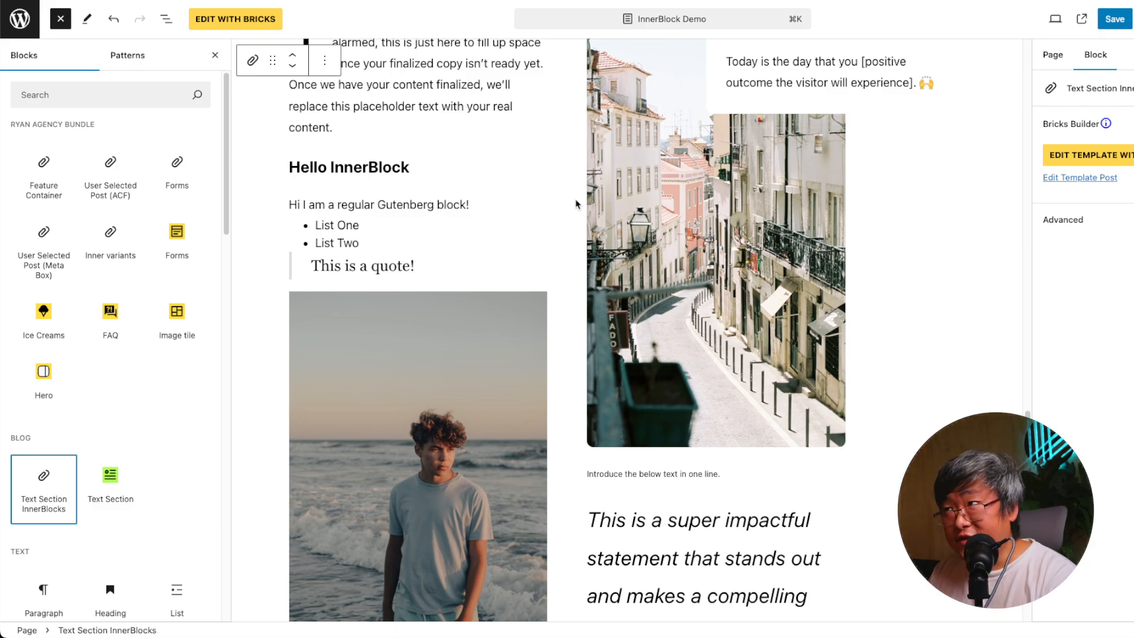
Inspect the default paragraph, quote and heading blocks inside the new Text Section InnerBlocks block by selecting them
click(494, 204)
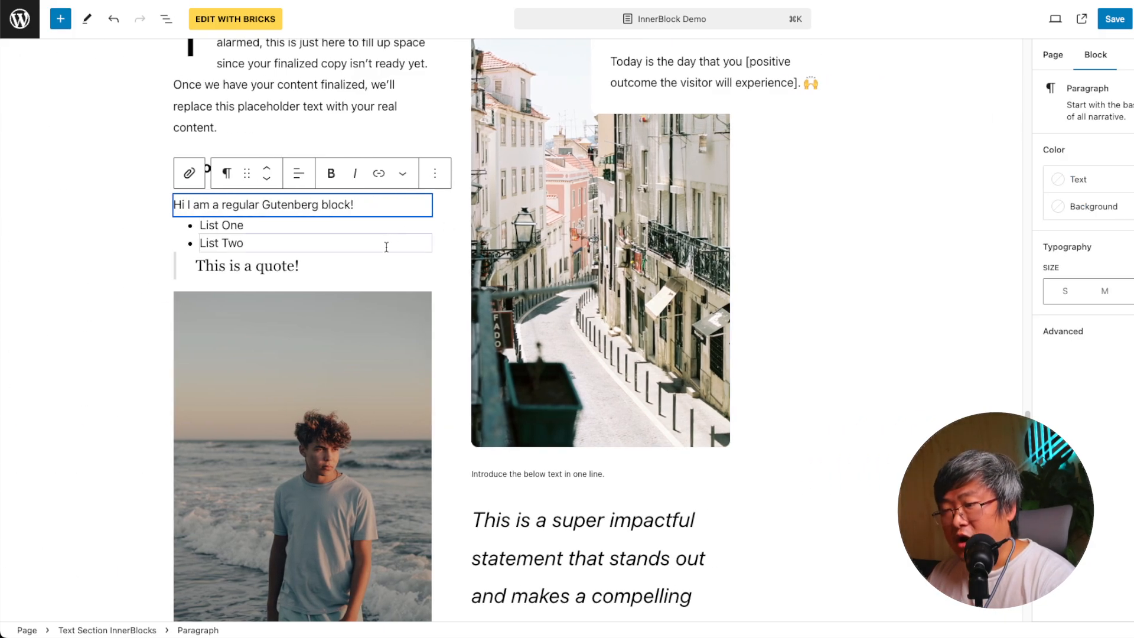
click(322, 259)
drag(174, 167, 263, 197)
click(339, 263)
click(321, 166)
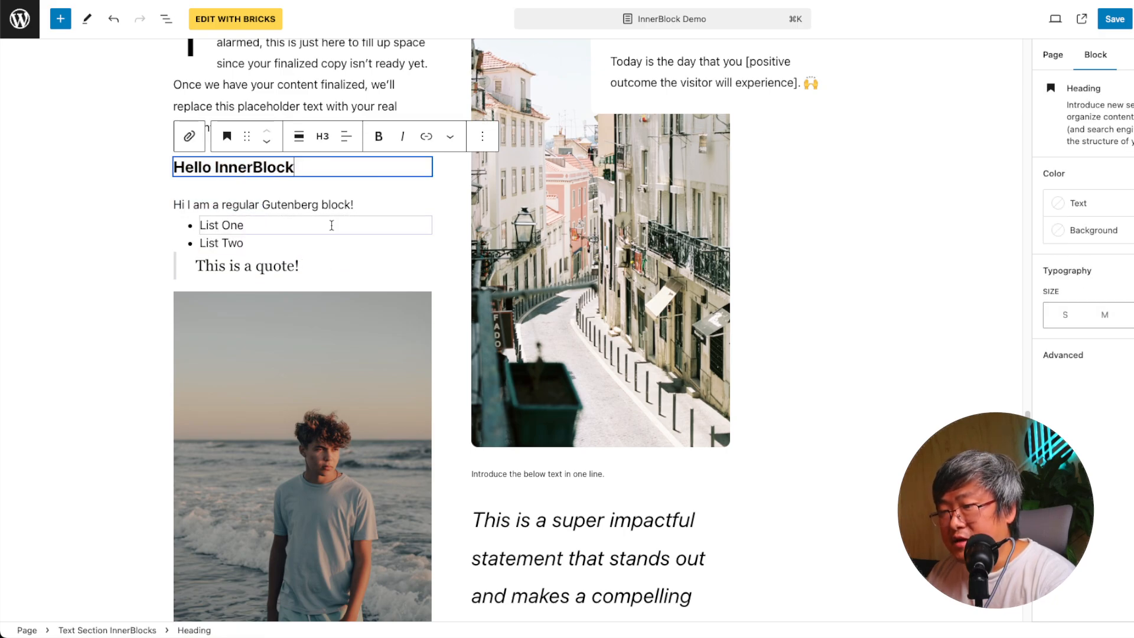
Copy the first Feature Item card and paste its markup into Default Blocks of the Feature Container template's InnerBlock in Bricks Builder
scroll(342, 244, up, 10)
scroll(343, 249, up, 7)
scroll(345, 256, down, 7)
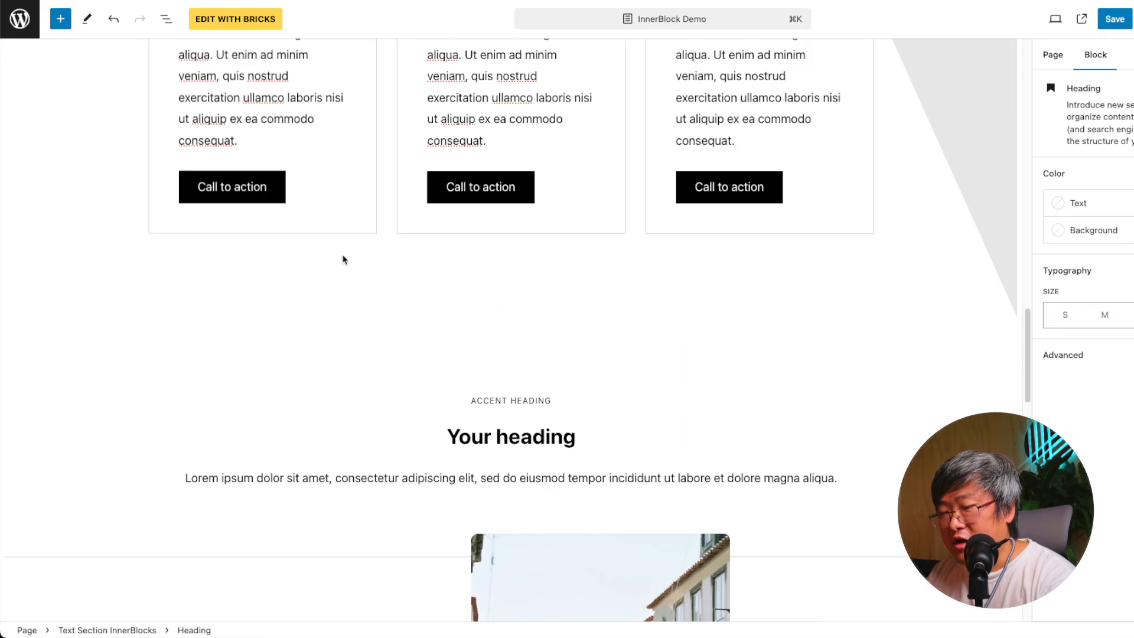
scroll(347, 260, up, 5)
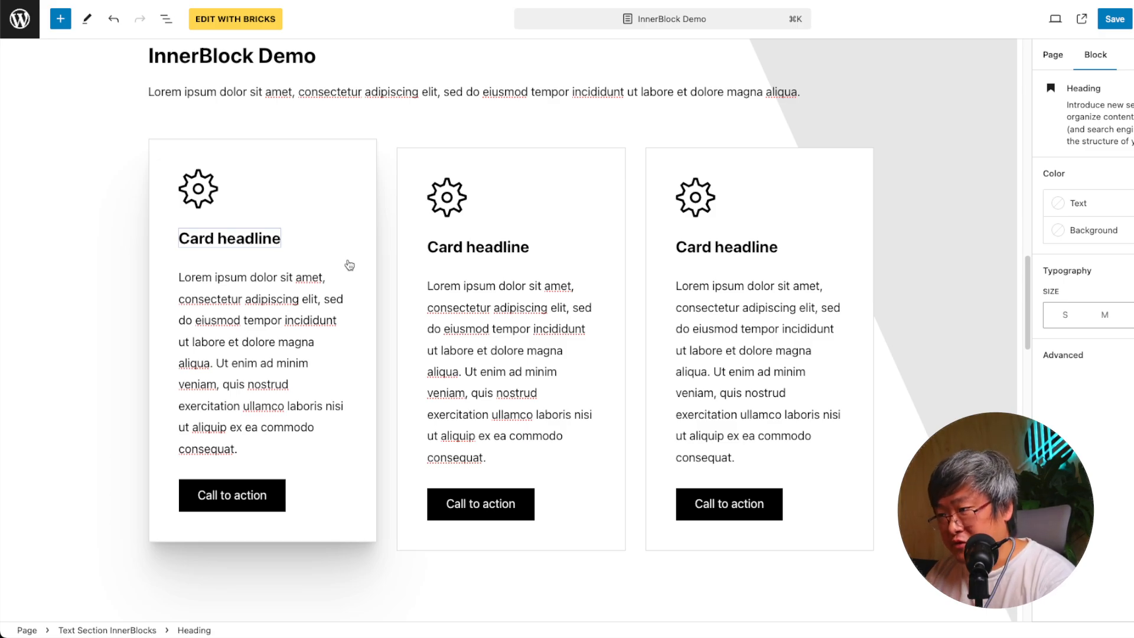
click(891, 276)
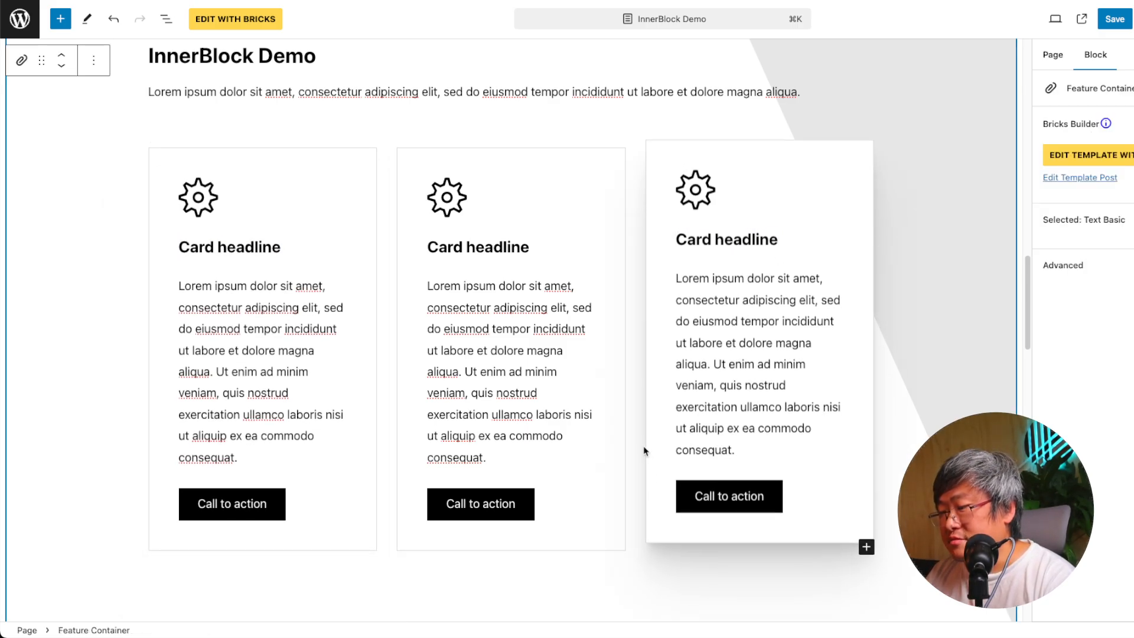
click(334, 159)
click(376, 129)
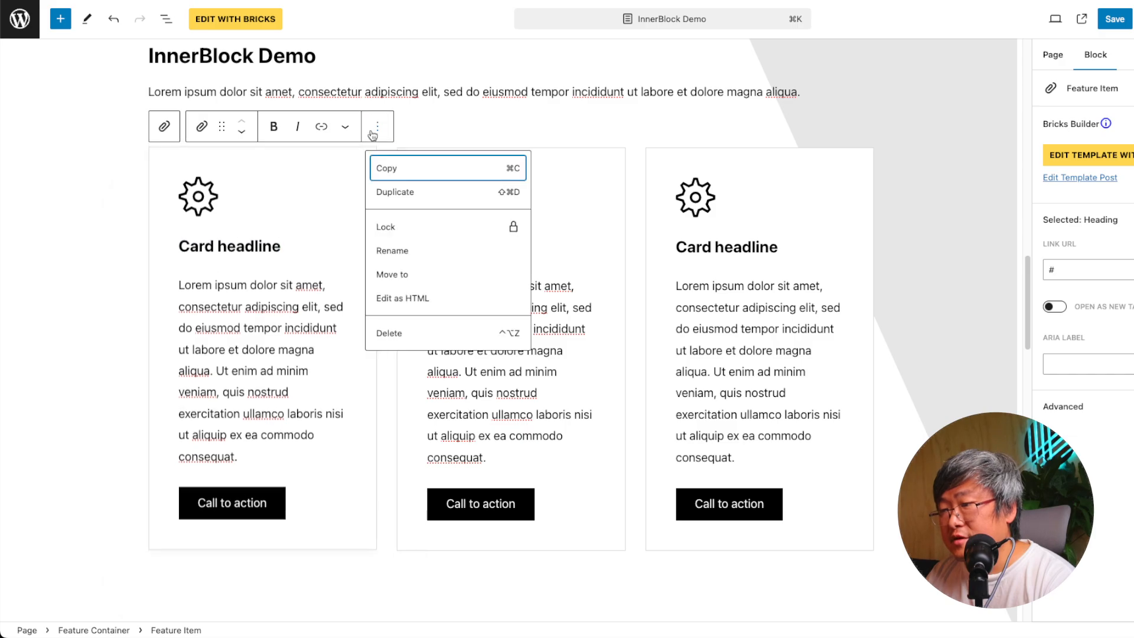
click(402, 166)
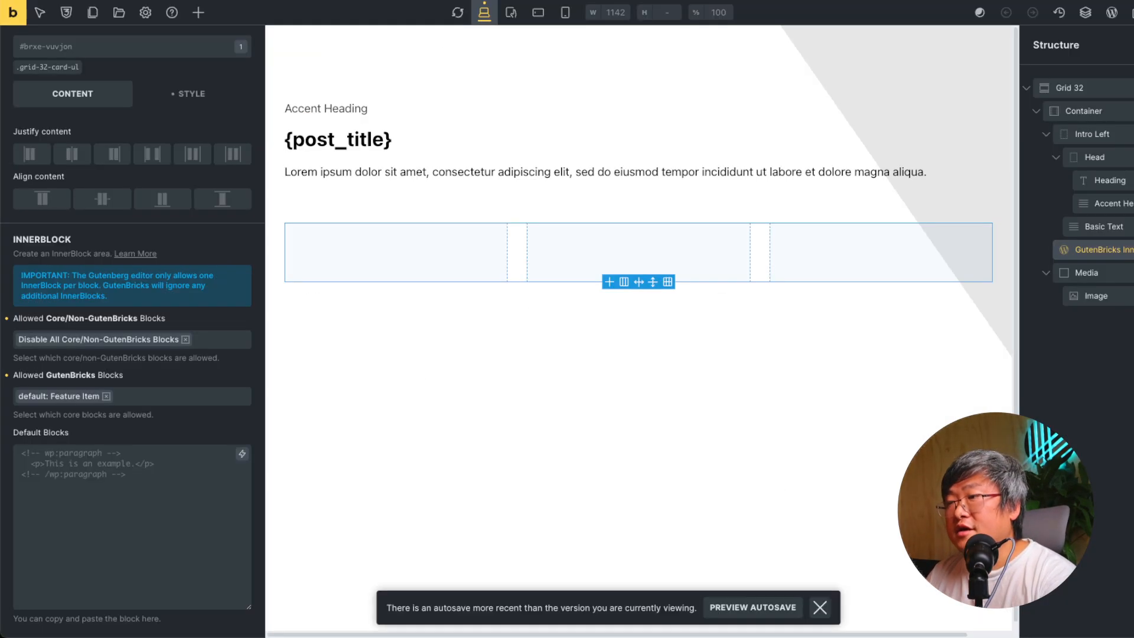
click(145, 476)
text(<!-- wp:default/gutenb-feature-item {"block_id":"lzhca7uc"} /-->)
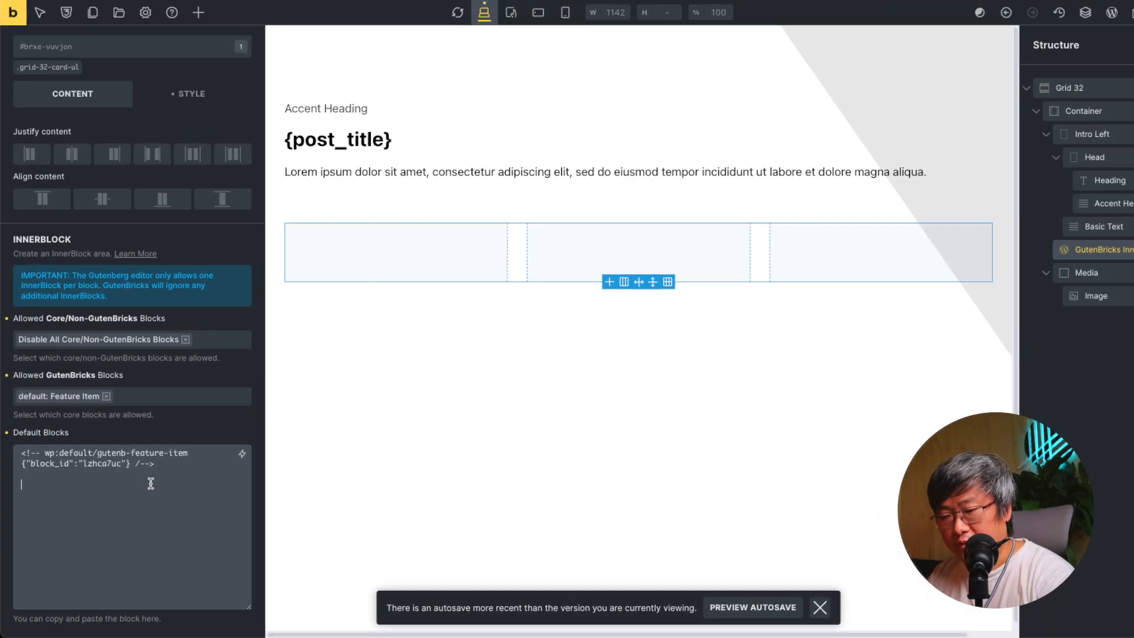
drag(338, 304, 84, 289)
key(ctrl+a)
key(ctrl+c)
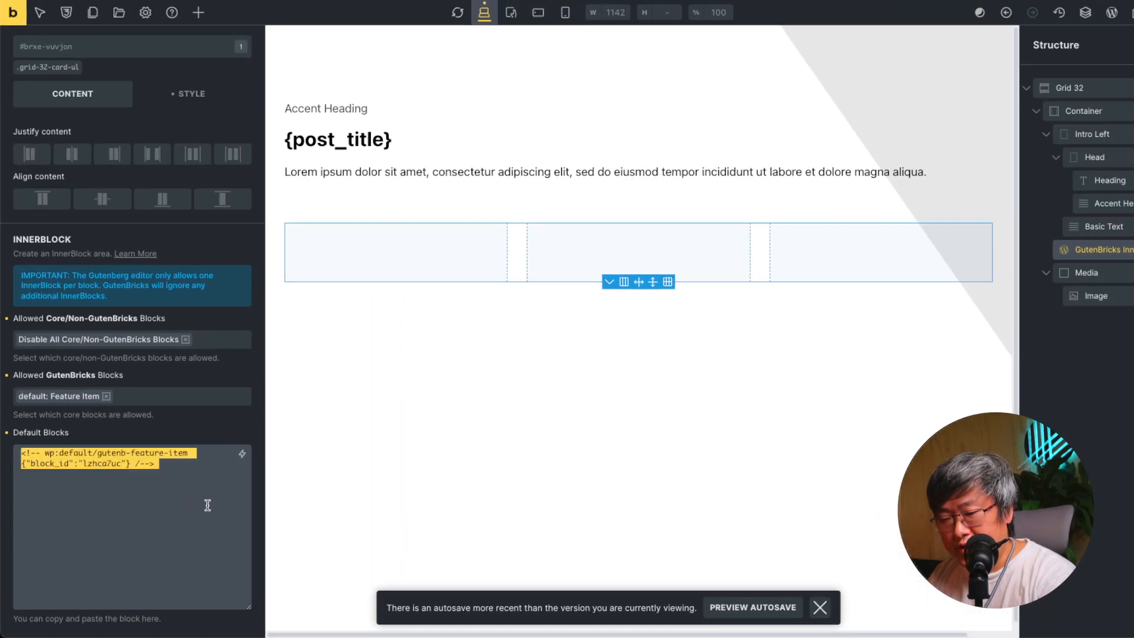
click(207, 472)
key(ctrl+v)
key(ctrl+z)
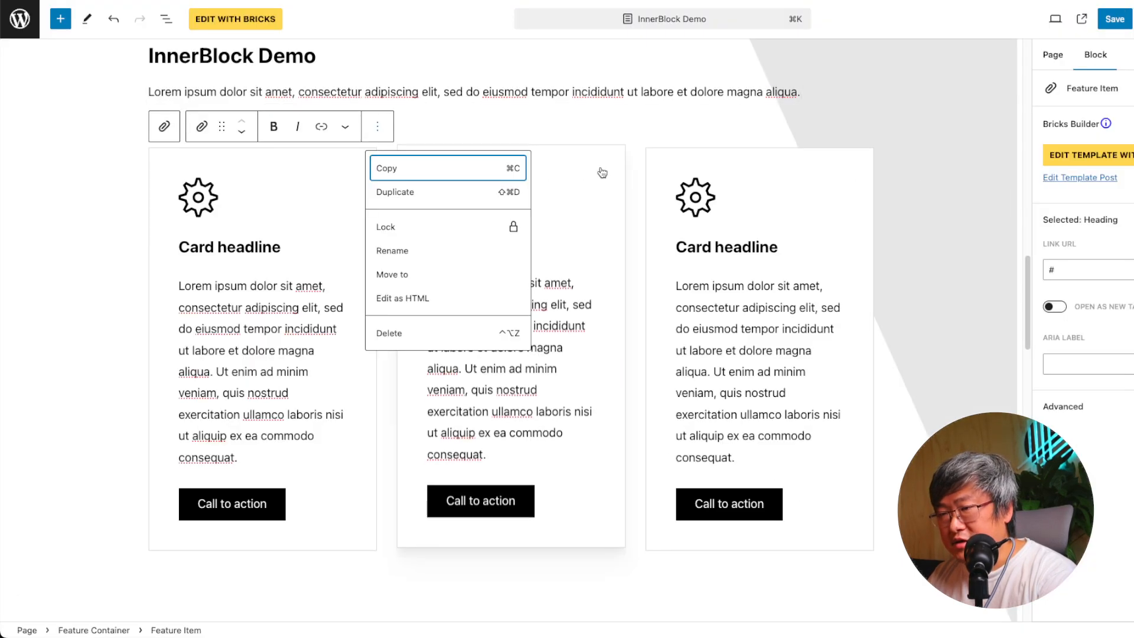
Copy the second Feature Item card in the WordPress editor and paste it as the second entry in Default Blocks in Bricks Builder
click(595, 171)
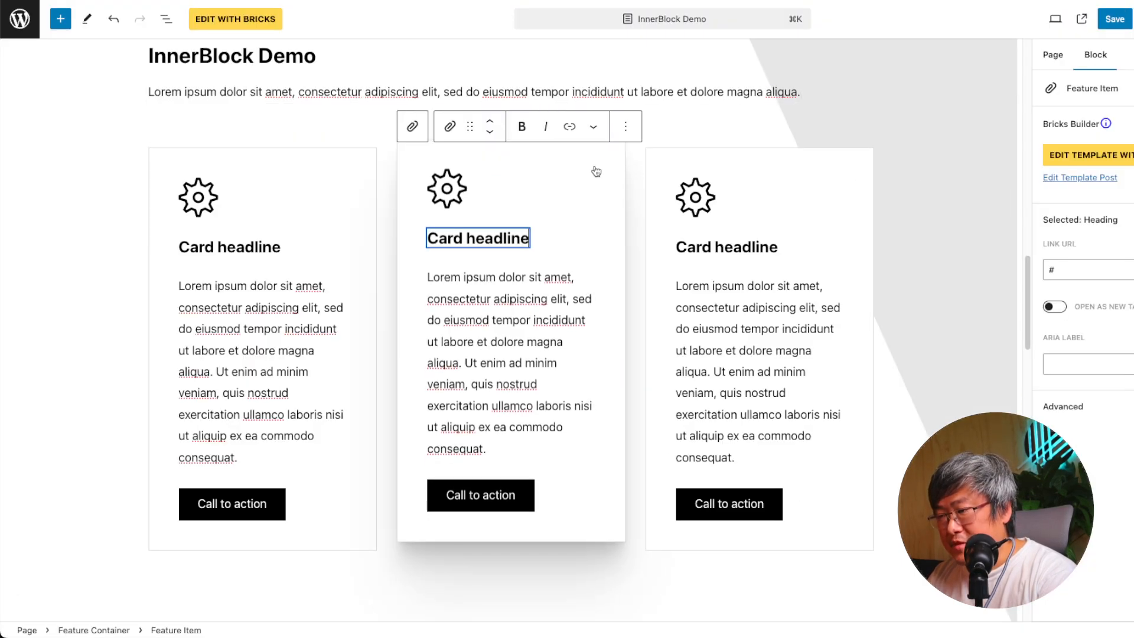
click(625, 126)
click(639, 168)
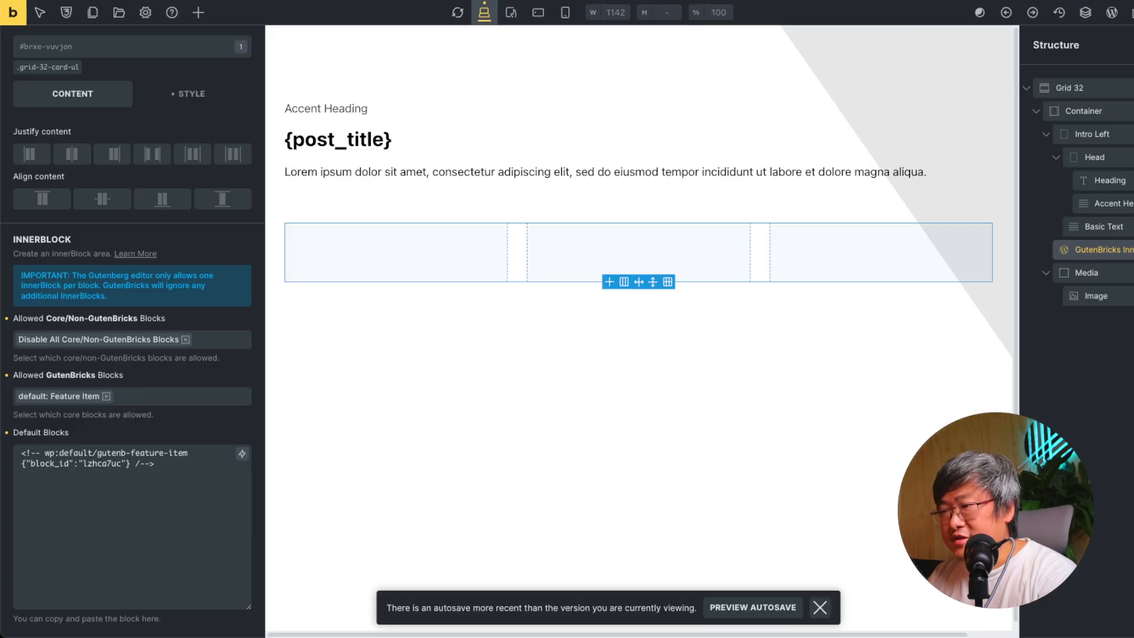
click(117, 502)
key(ctrl+v)
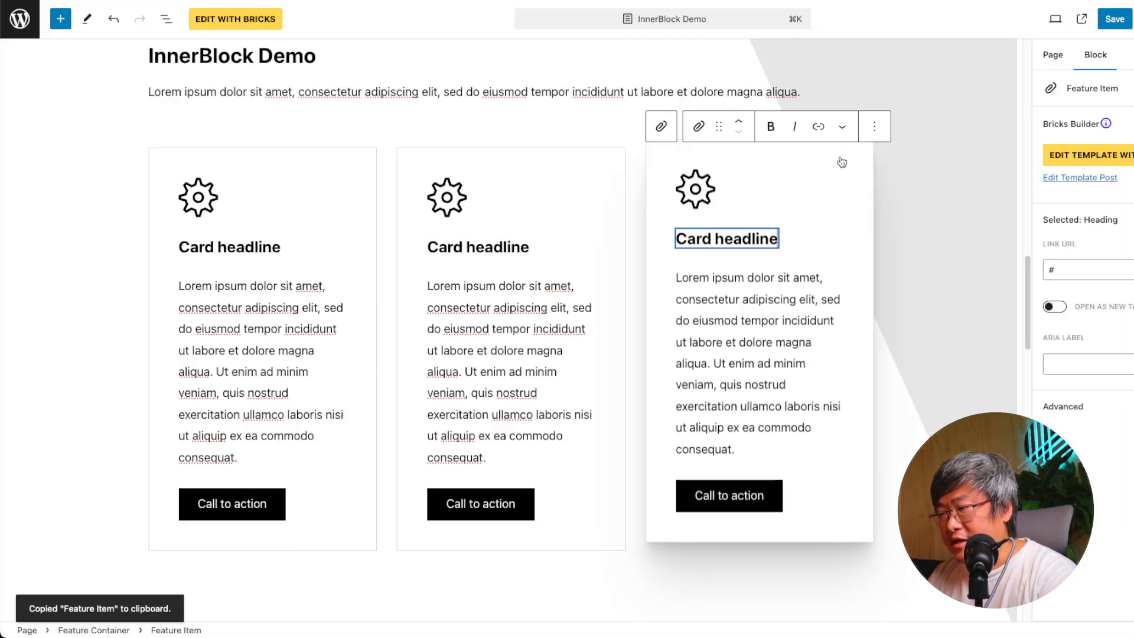
Copy the third Feature Item card from the WordPress editor, add it as the third Default Blocks entry in Bricks Builder, and save the template
click(875, 127)
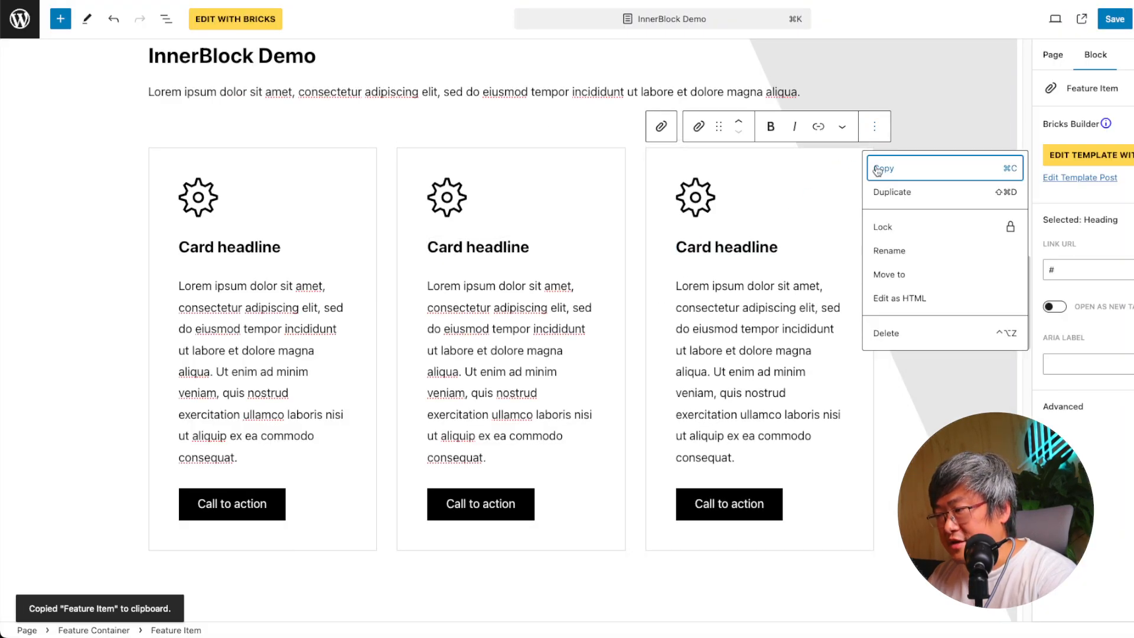
click(883, 168)
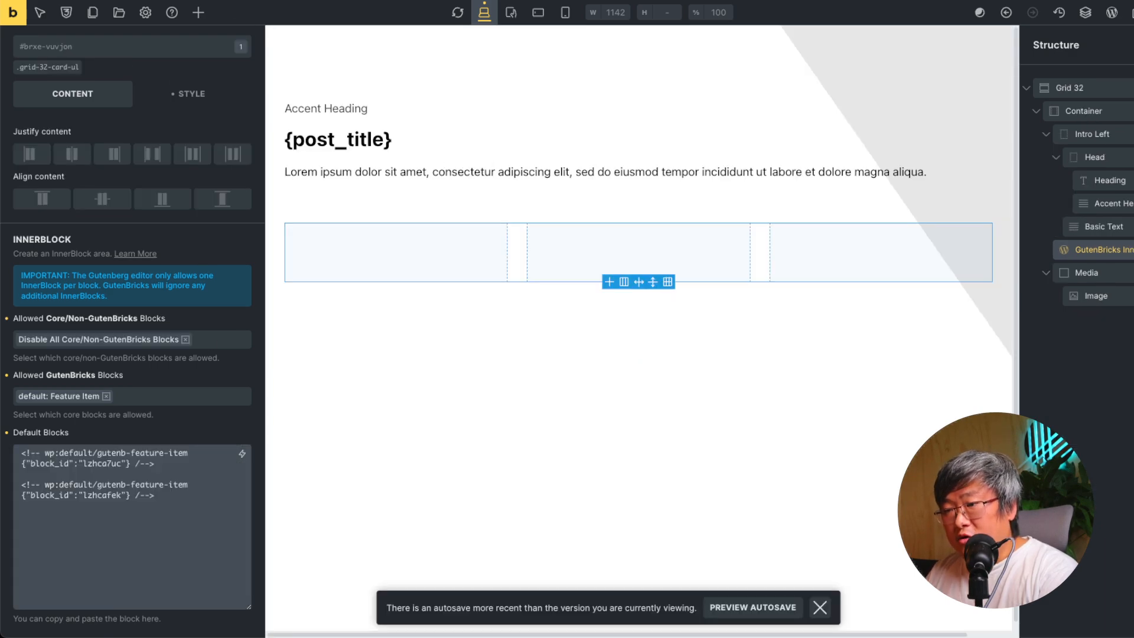
click(183, 503)
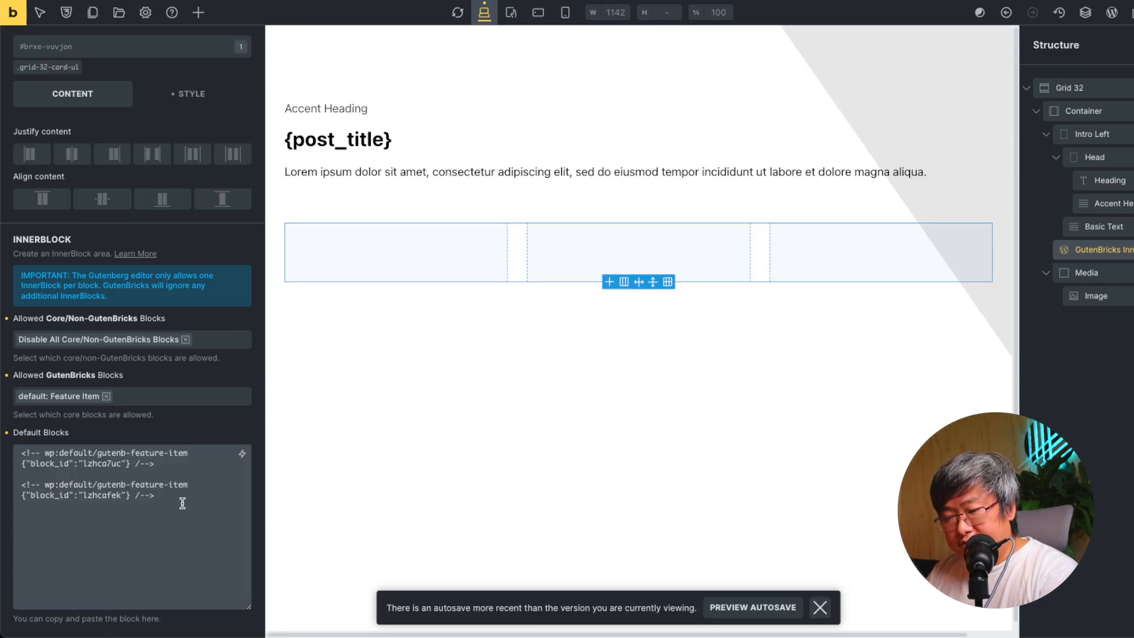
key(Return)
key(ctrl+v)
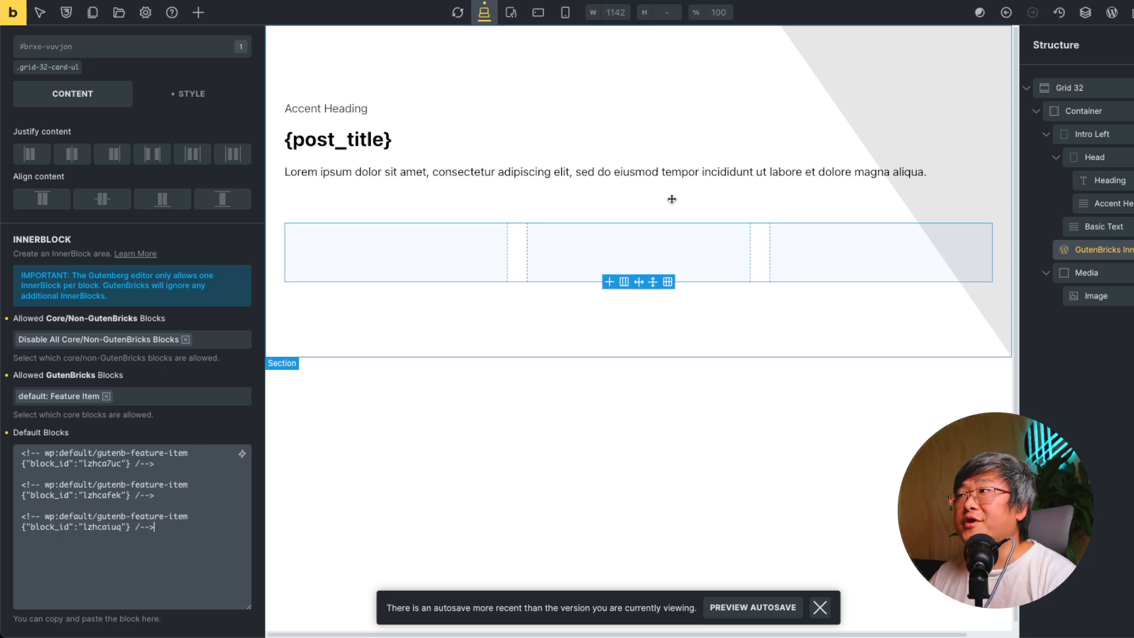
click(1132, 13)
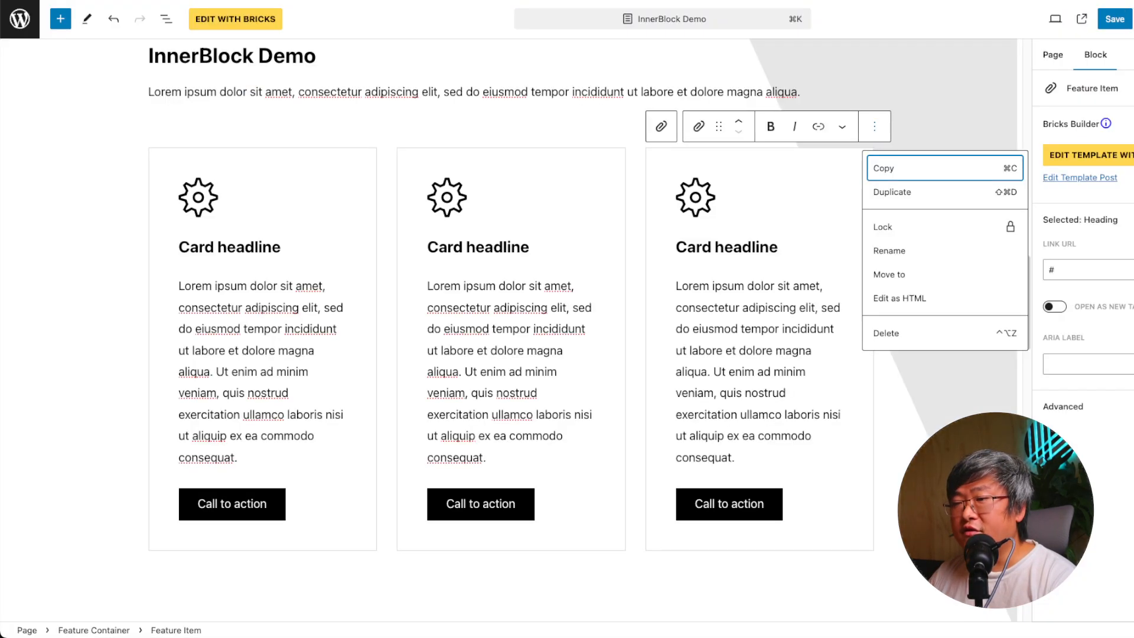
Insert a new Feature Container block on the InnerBlock Demo page in the WordPress editor and check its default cards
click(64, 22)
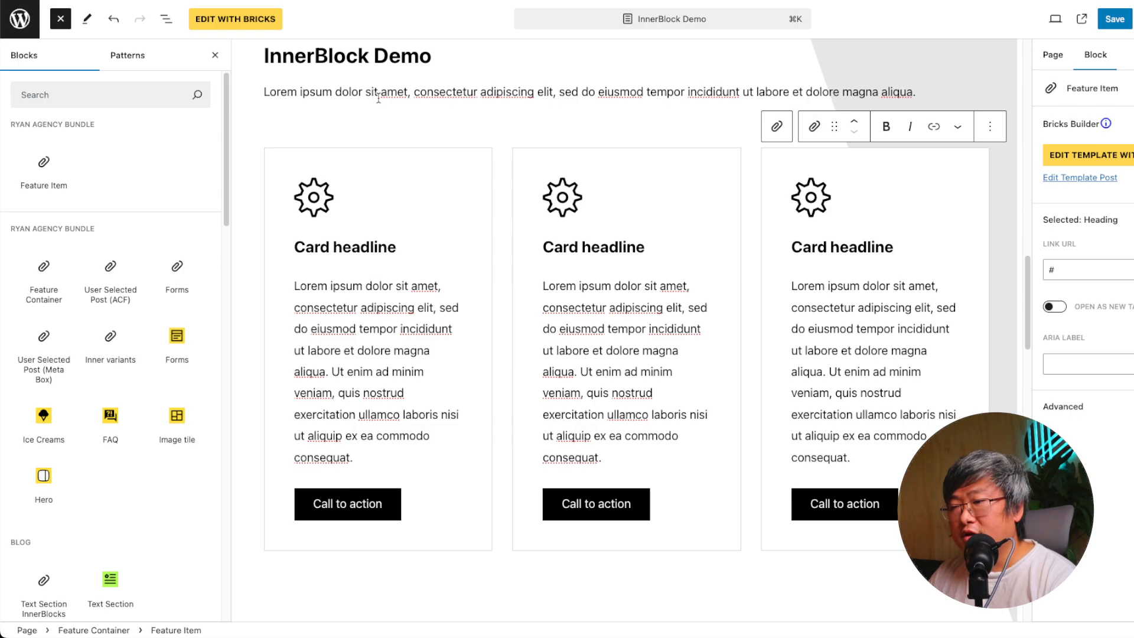
click(46, 271)
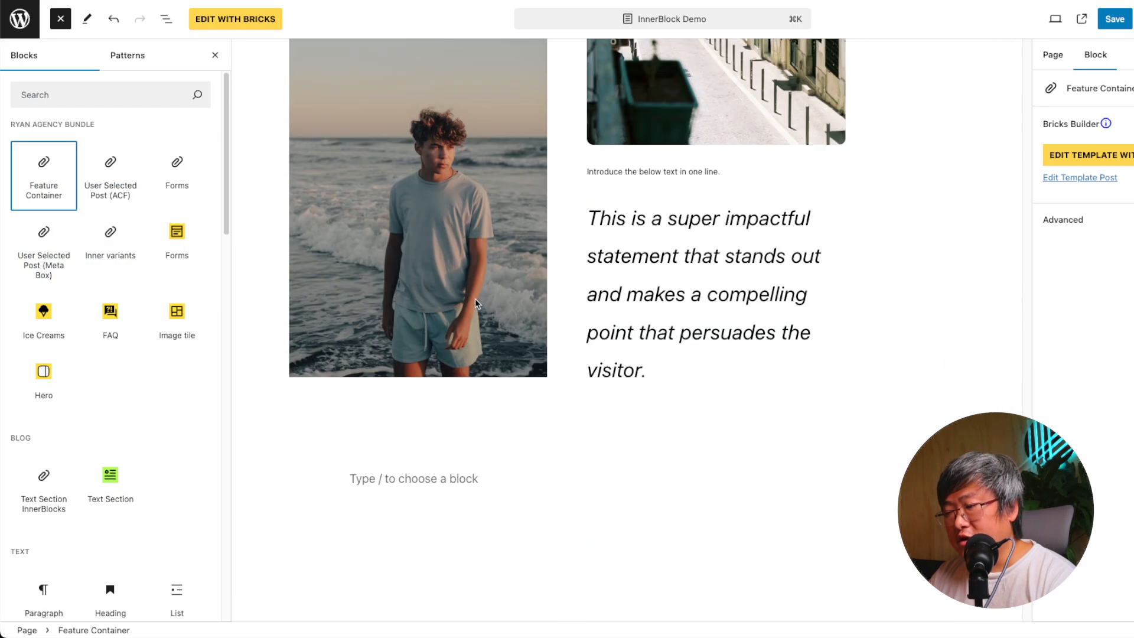
scroll(475, 299, down, 15)
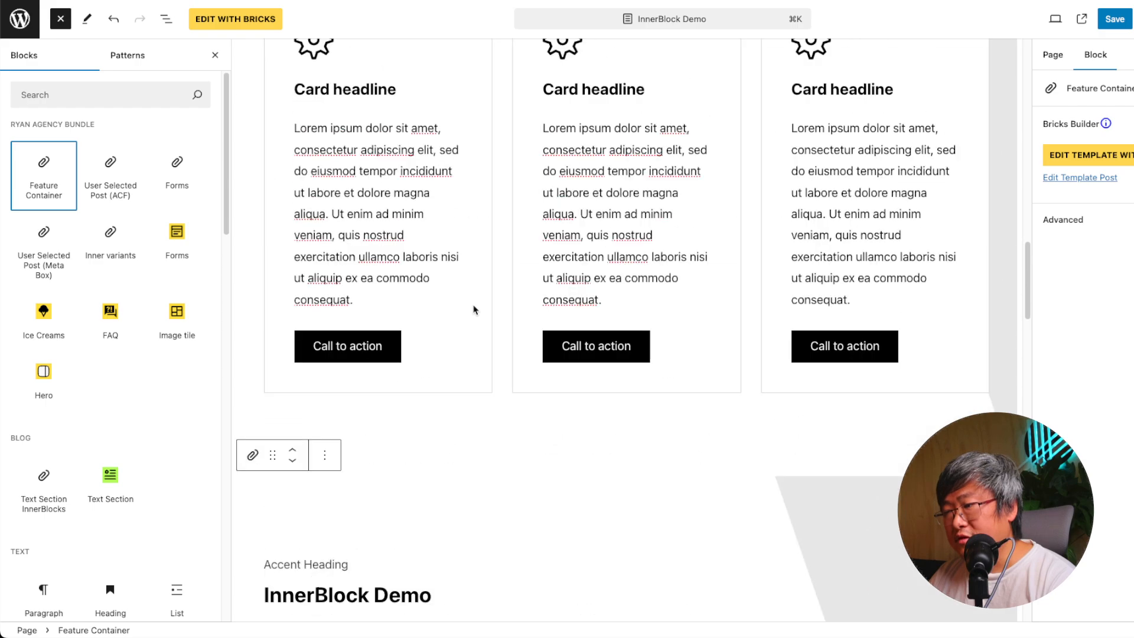
scroll(473, 310, up, 5)
scroll(475, 313, down, 3)
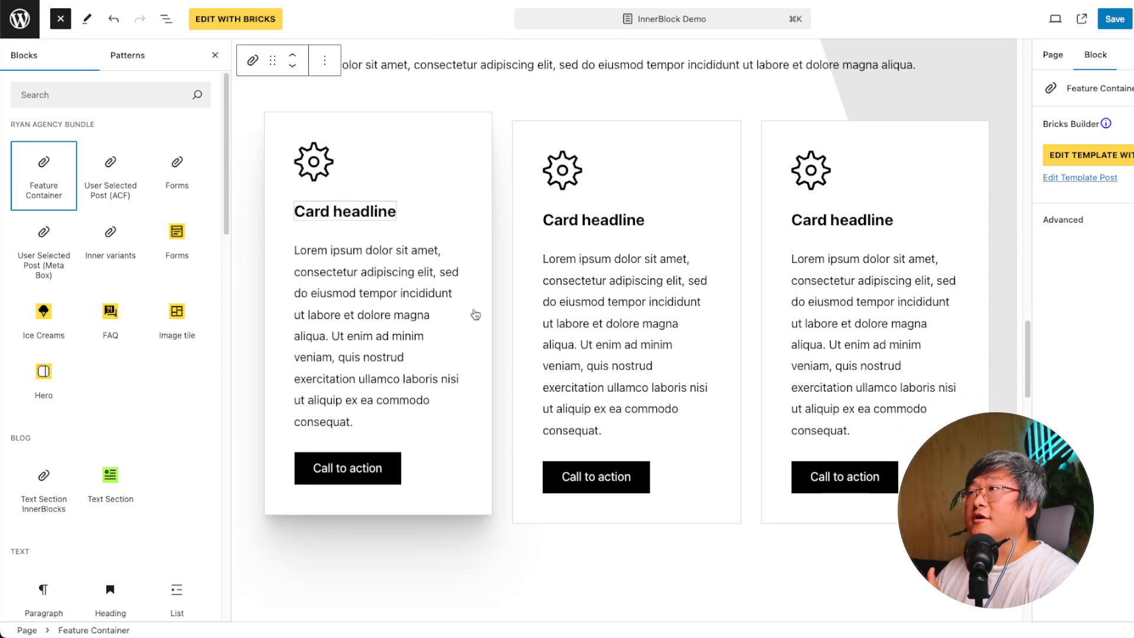